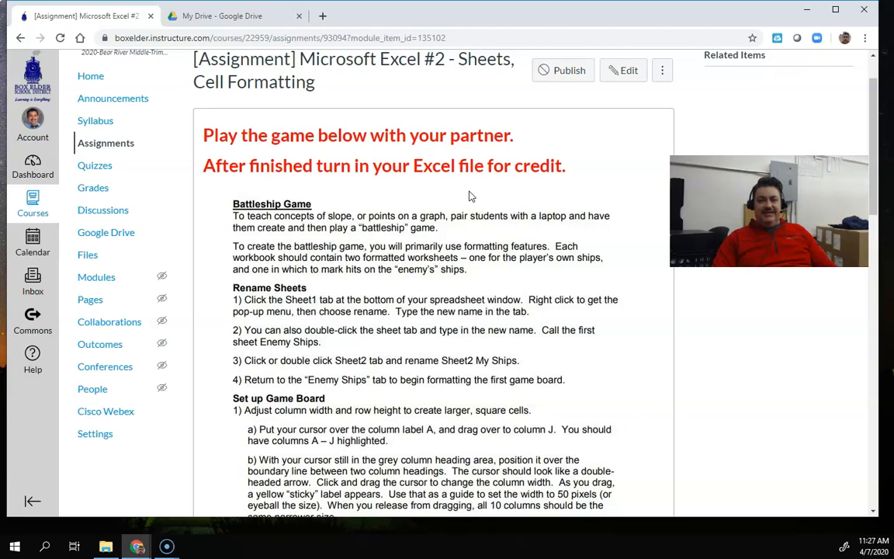
Create a blank Google Sheets spreadsheet in My Drive.
scroll(468, 195, down, 2)
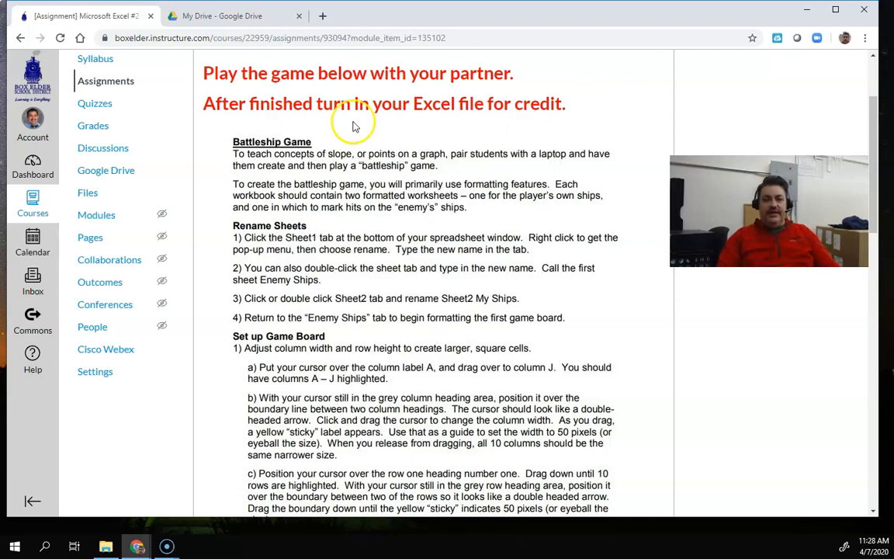
click(211, 23)
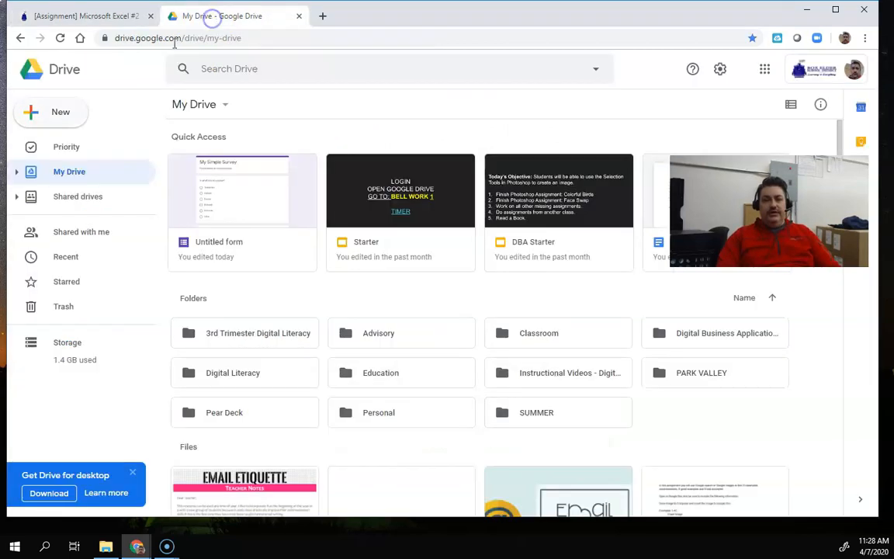
click(60, 115)
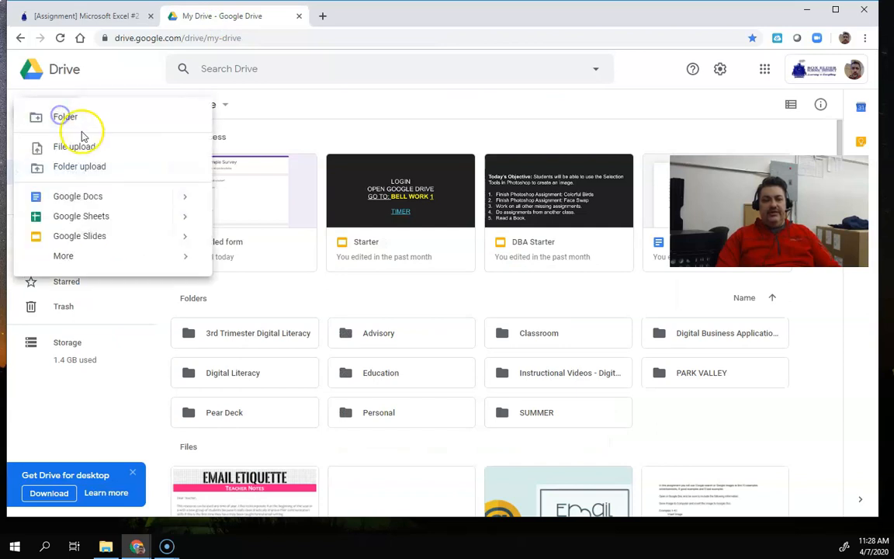
click(91, 213)
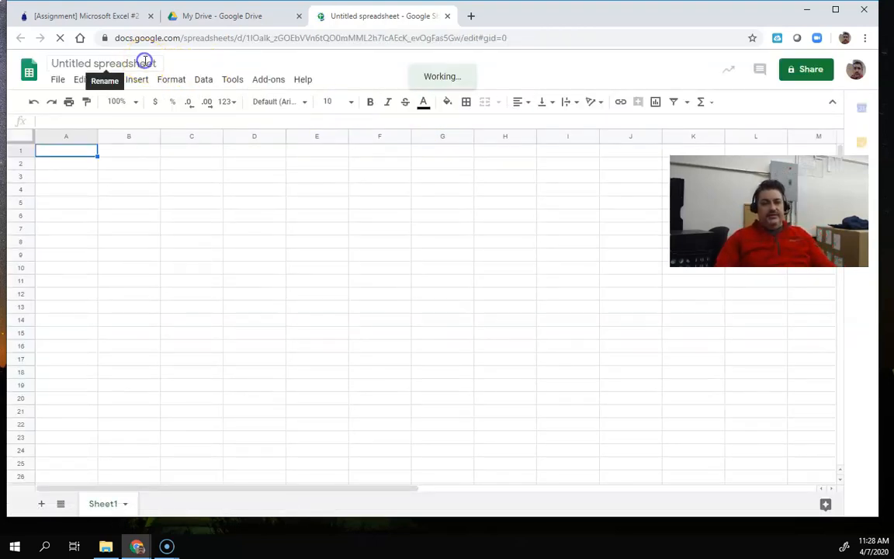
Rename the untitled spreadsheet to "Excel 2 - " followed by the owner's title and last name.
click(144, 62)
text(Exc)
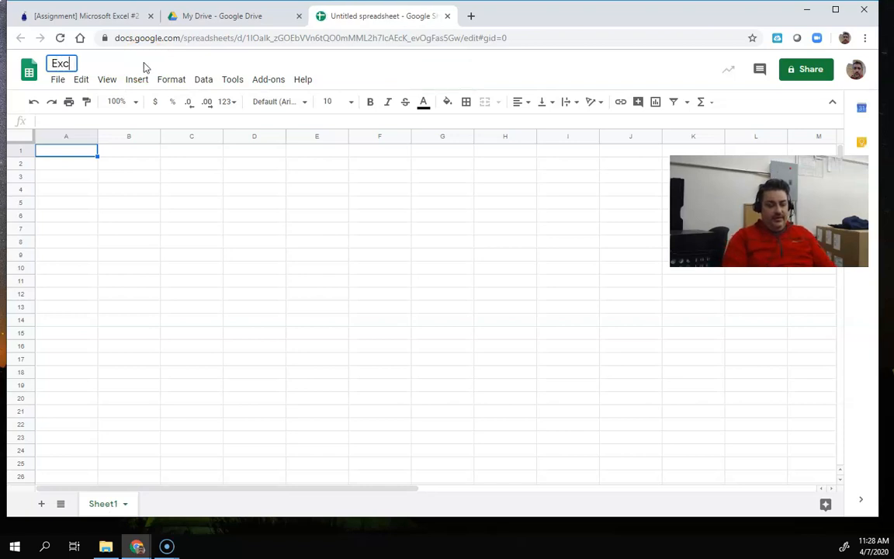
text(el 2)
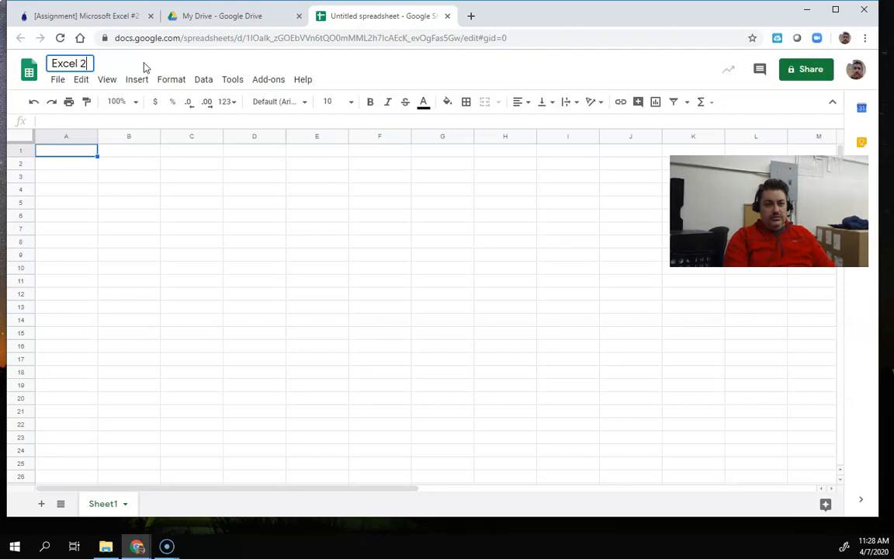
text( - Mr Armstrong)
key(Return)
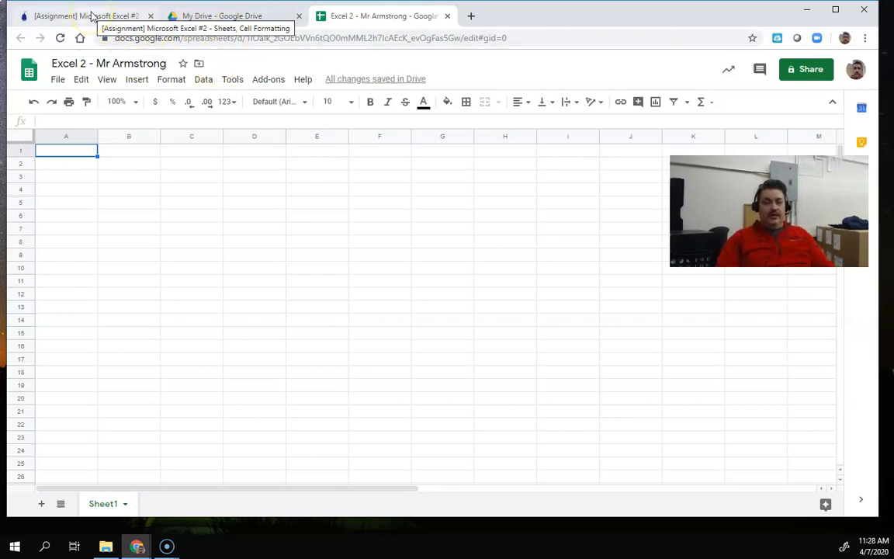
Check the assignment's sheet instructions and add a second sheet to the new spreadsheet.
click(91, 15)
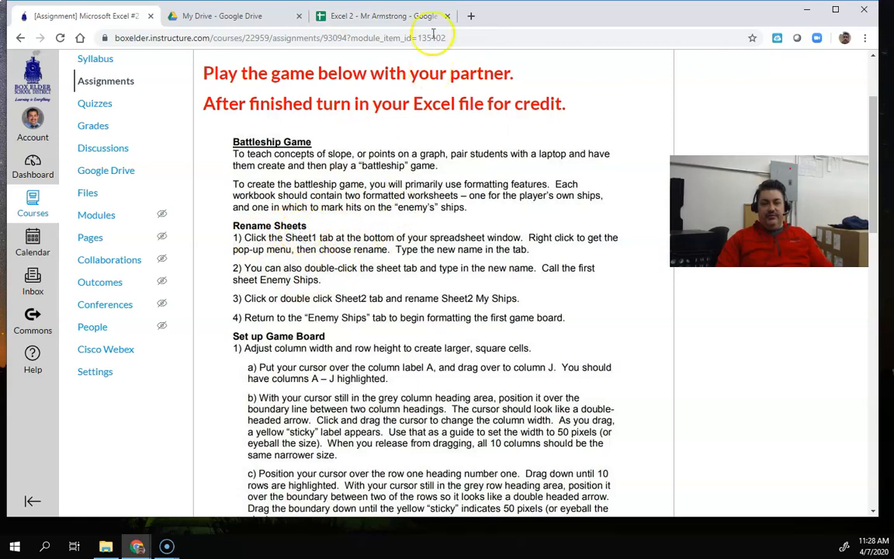
click(373, 15)
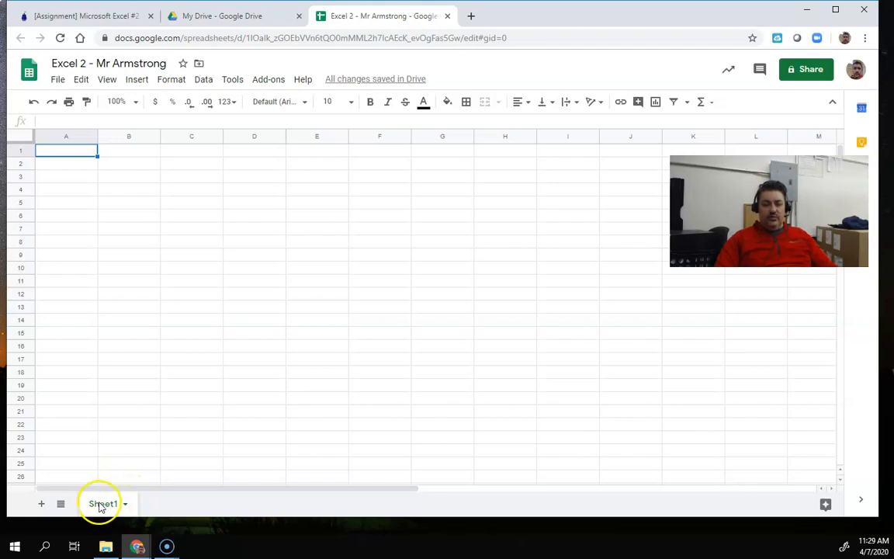
click(43, 504)
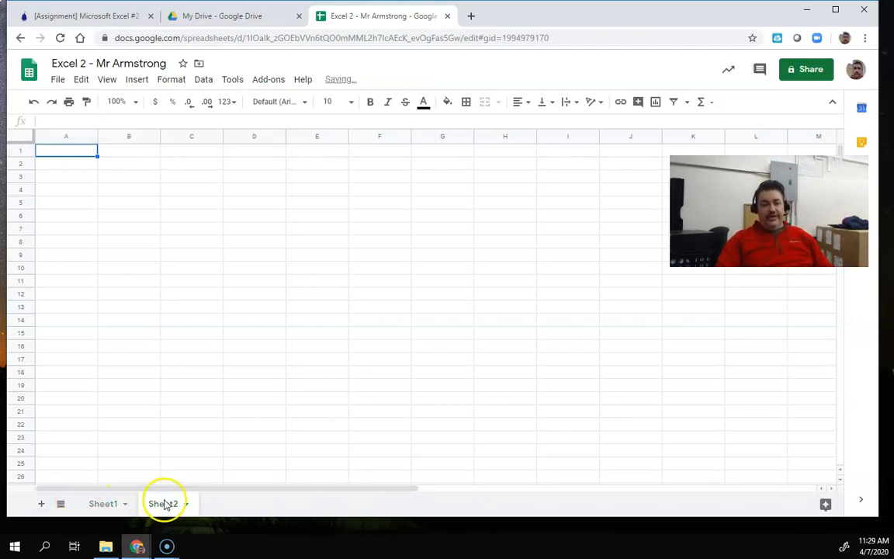
Enter 345346 in cell B4 of Sheet1 and 689744 in cell A11 of Sheet2, and compare both sheets.
click(109, 503)
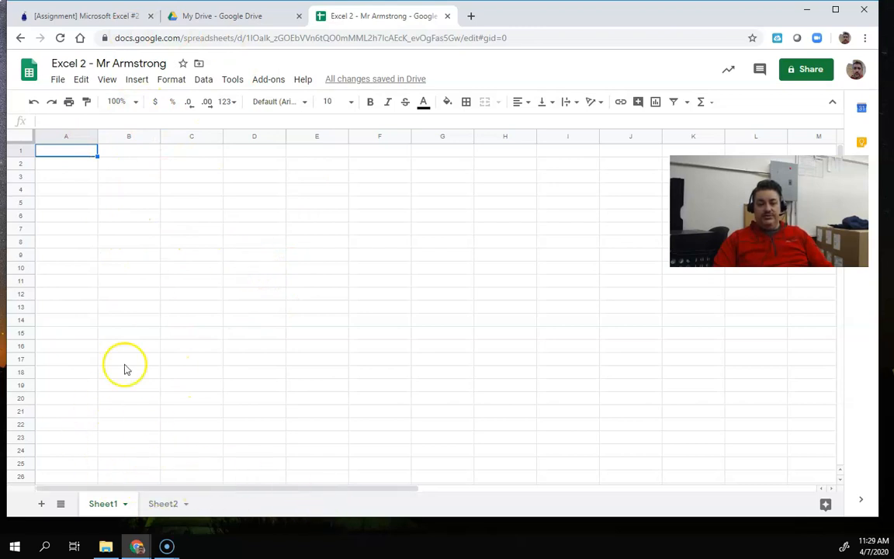
click(110, 189)
text(345346)
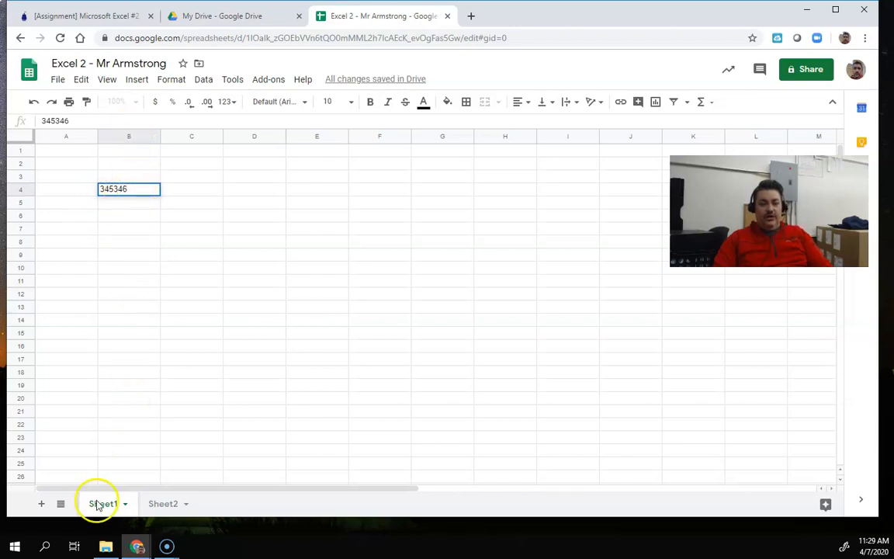
click(161, 505)
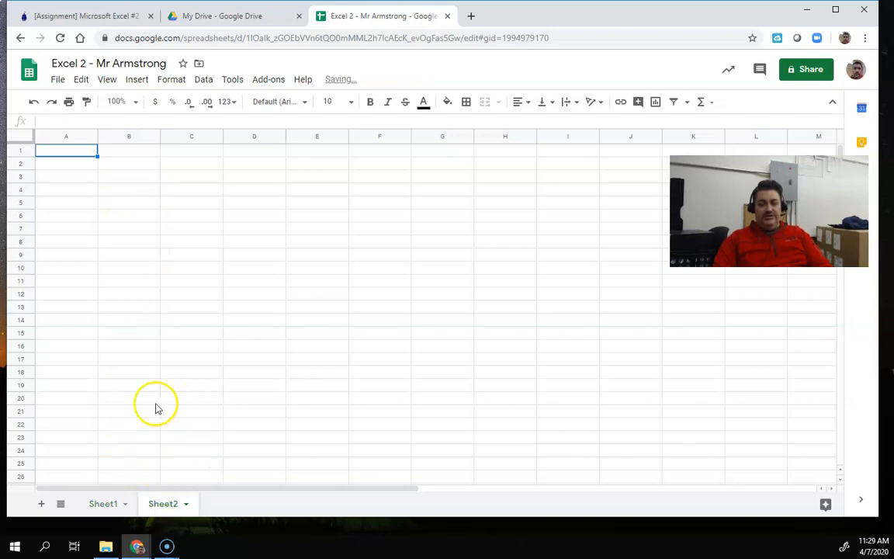
click(66, 283)
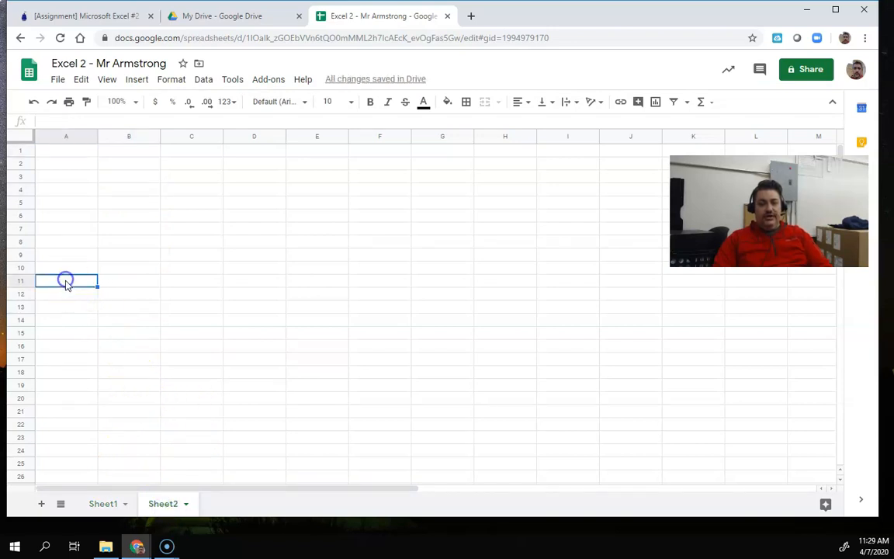
text(689744)
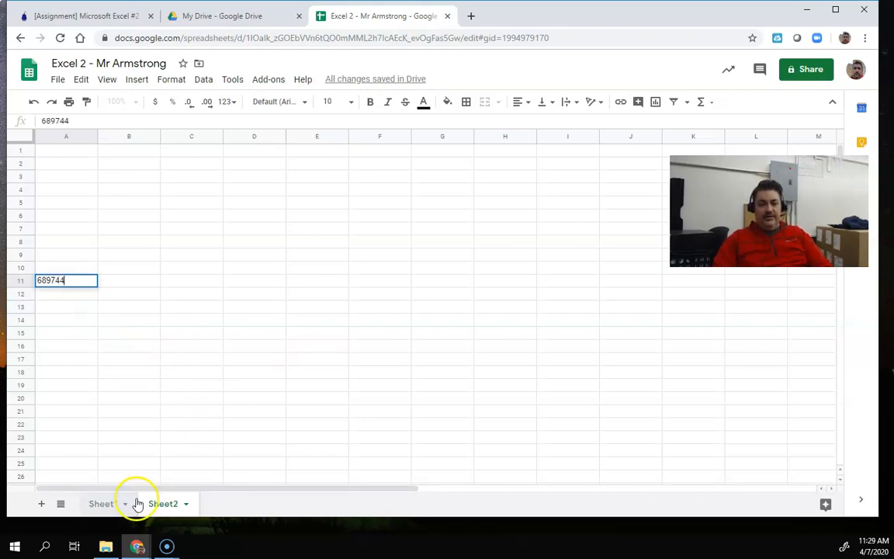
click(107, 502)
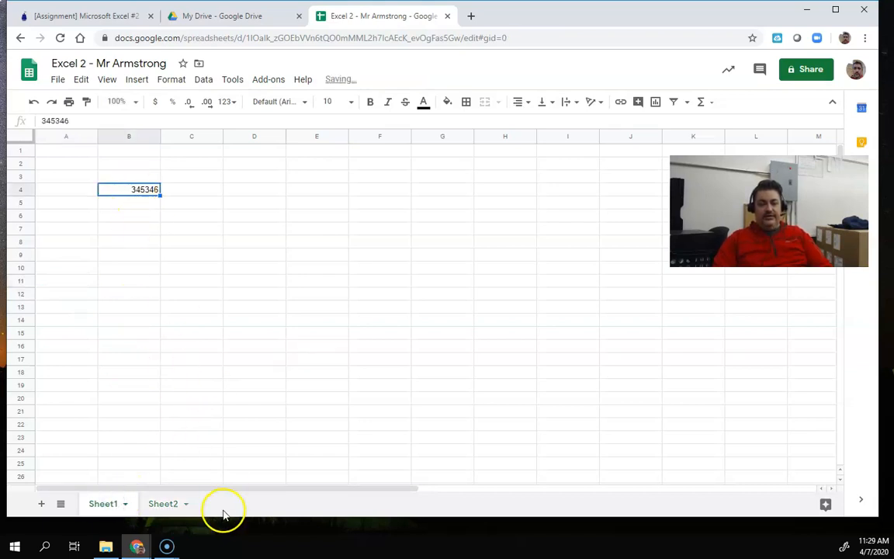
click(172, 502)
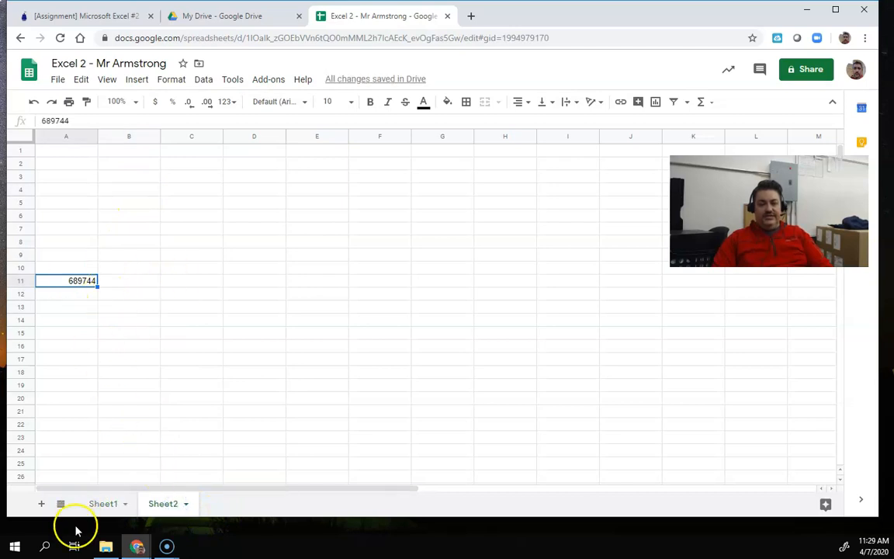
Delete the sample numbers from cell B4 of Sheet1 and cell A11 of Sheet2.
click(102, 503)
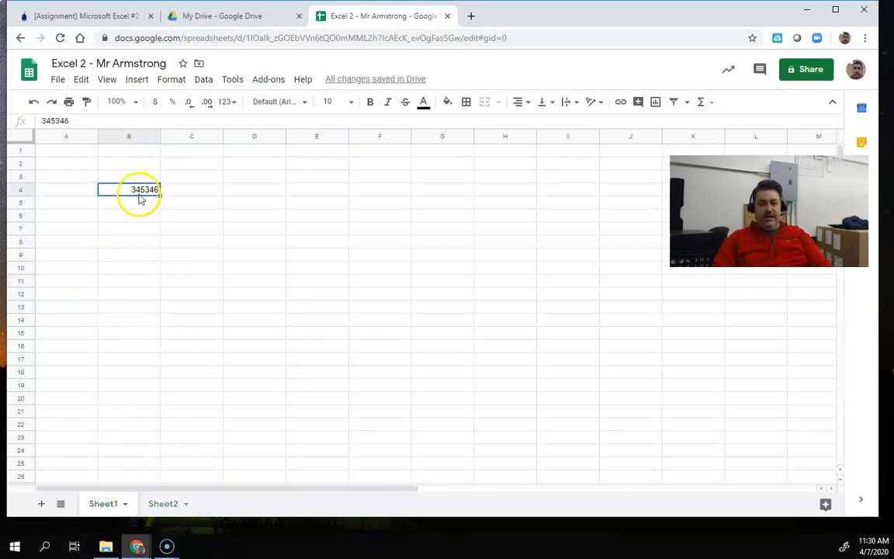
key(Delete)
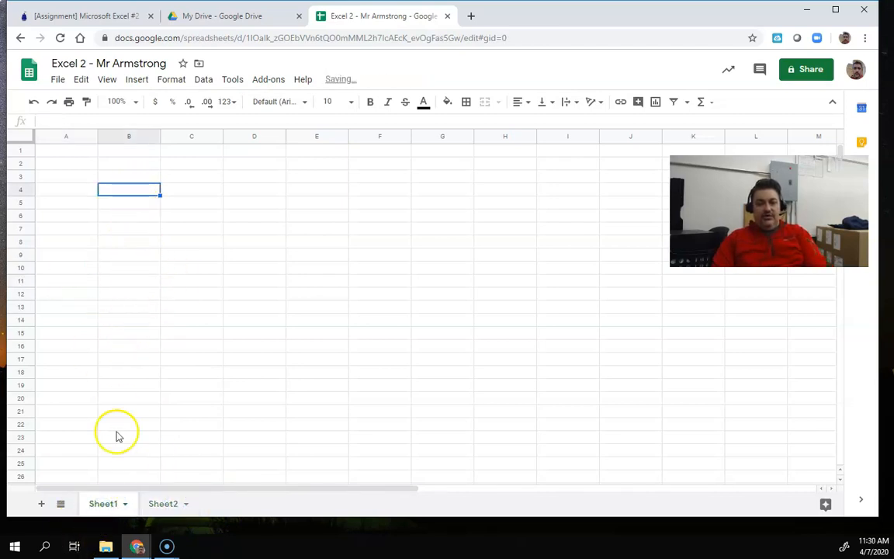
click(159, 503)
key(Delete)
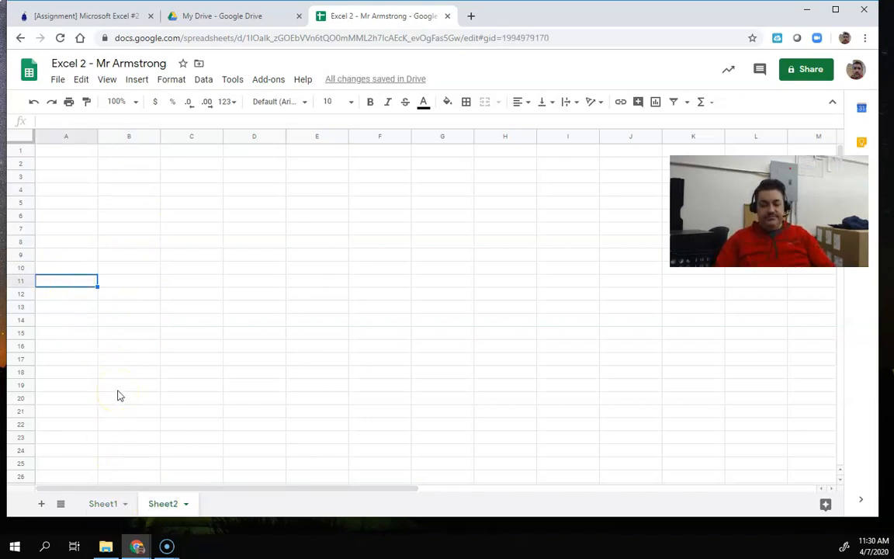
click(103, 502)
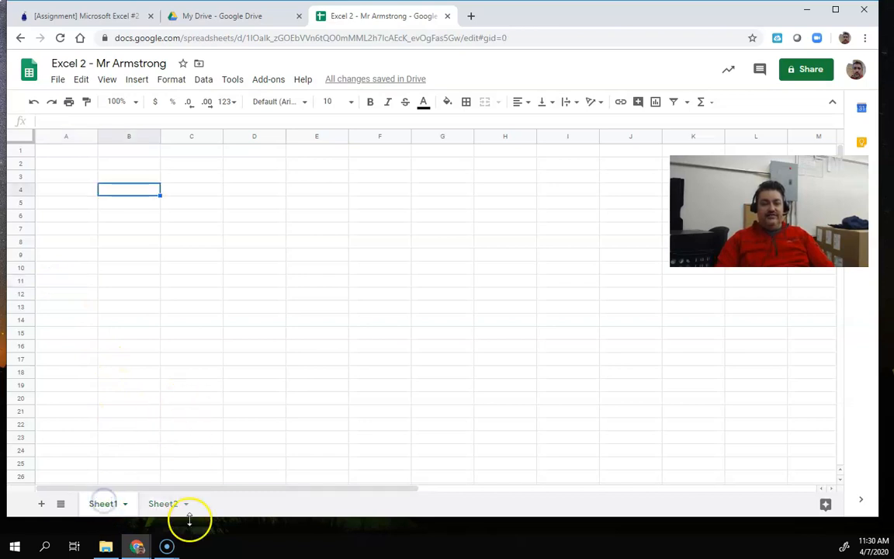
click(160, 503)
Rename Sheet1 as "Enemy Ships".
click(113, 504)
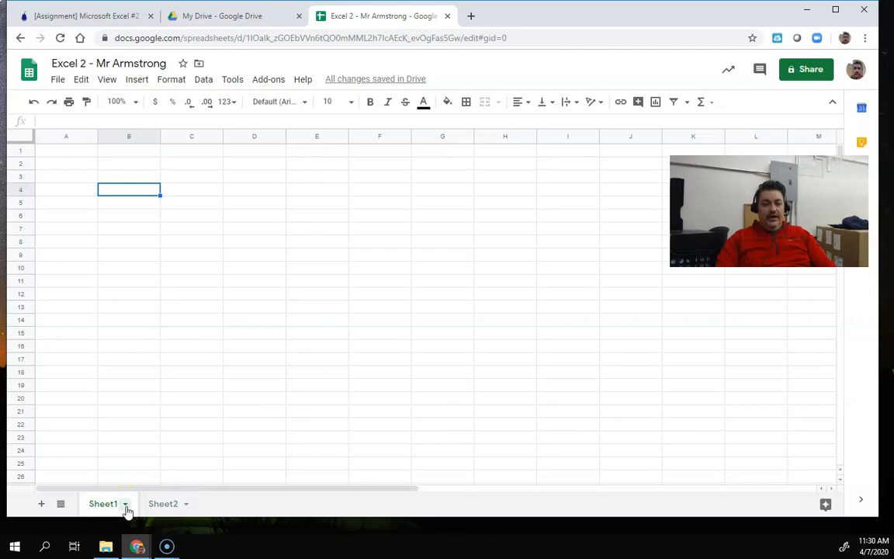
double_click(101, 504)
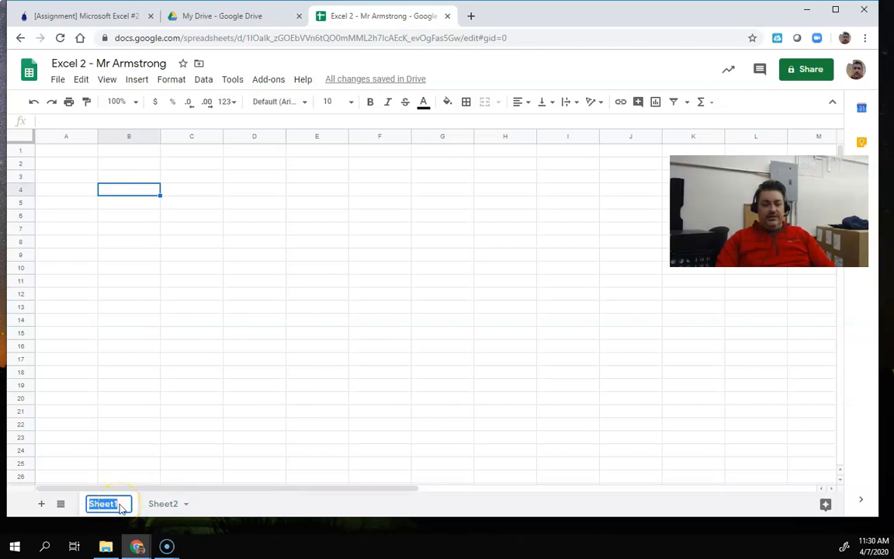
text(Enemy)
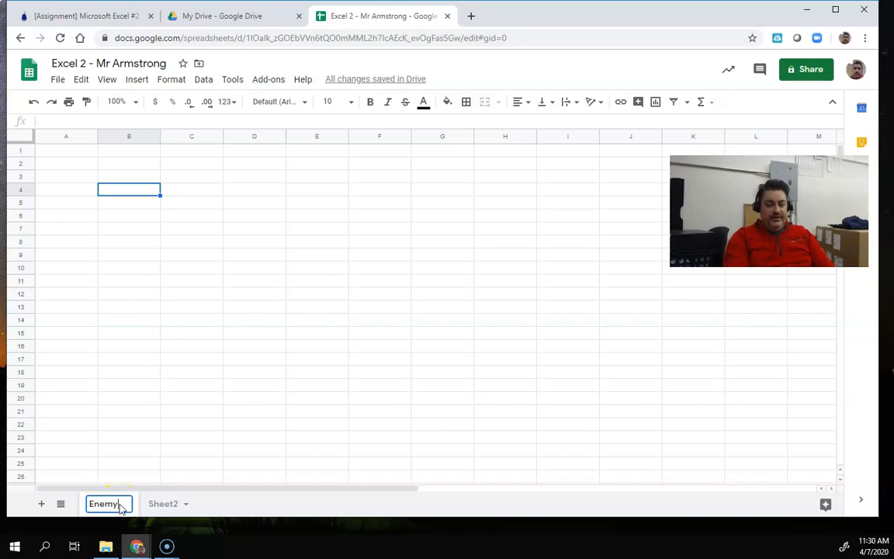
text( Ships)
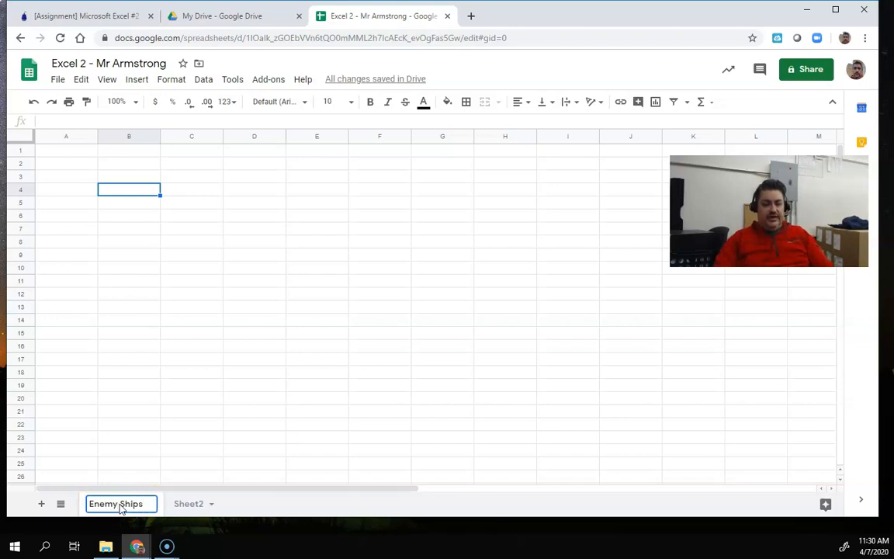
Rename Sheet2 as "My Ships".
click(194, 502)
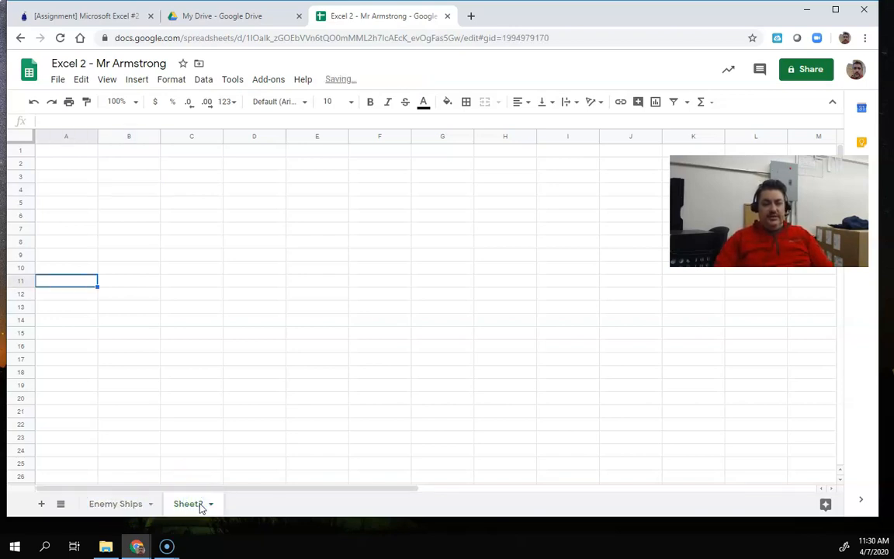
double_click(194, 503)
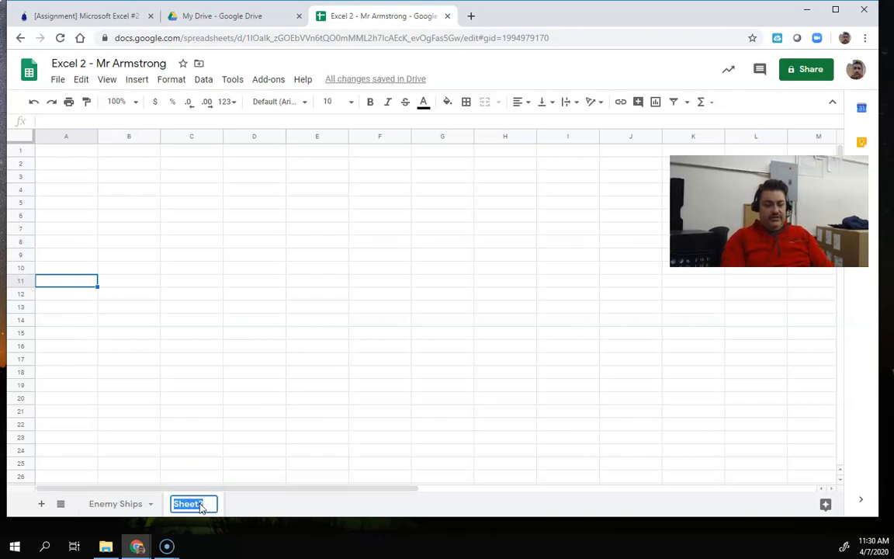
text(My Ships)
key(BackSpace)
key(BackSpace)
key(BackSpace)
key(BackSpace)
key(BackSpace)
key(BackSpace)
text(Ships)
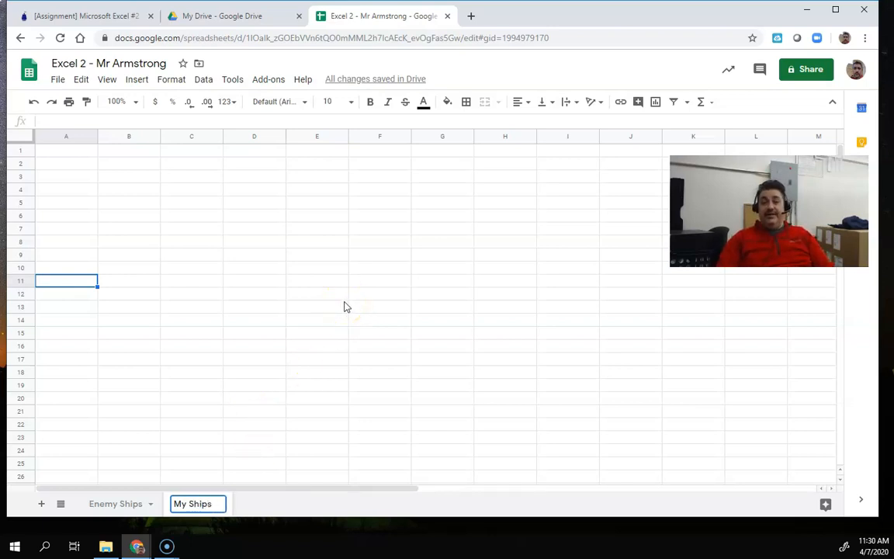
click(291, 397)
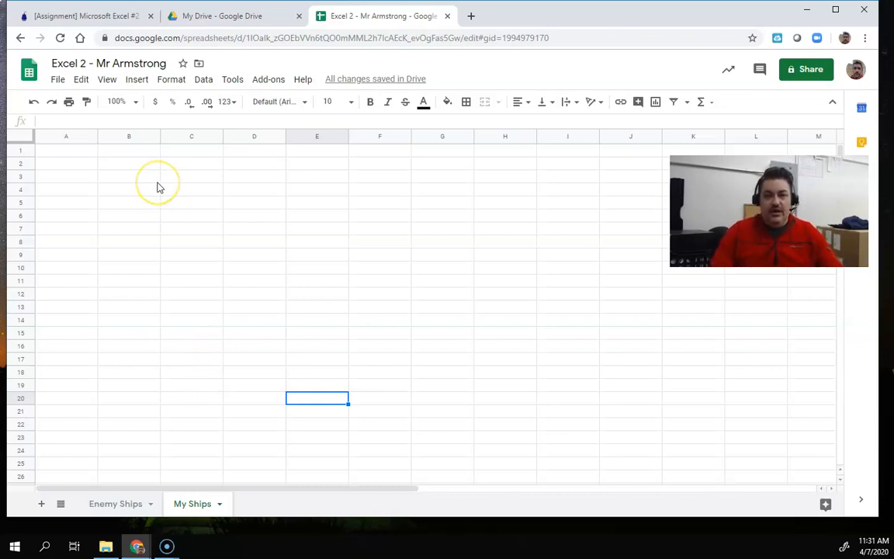
Switch to the Enemy Ships sheet and select the 10-by-10 range A1:J10.
click(69, 152)
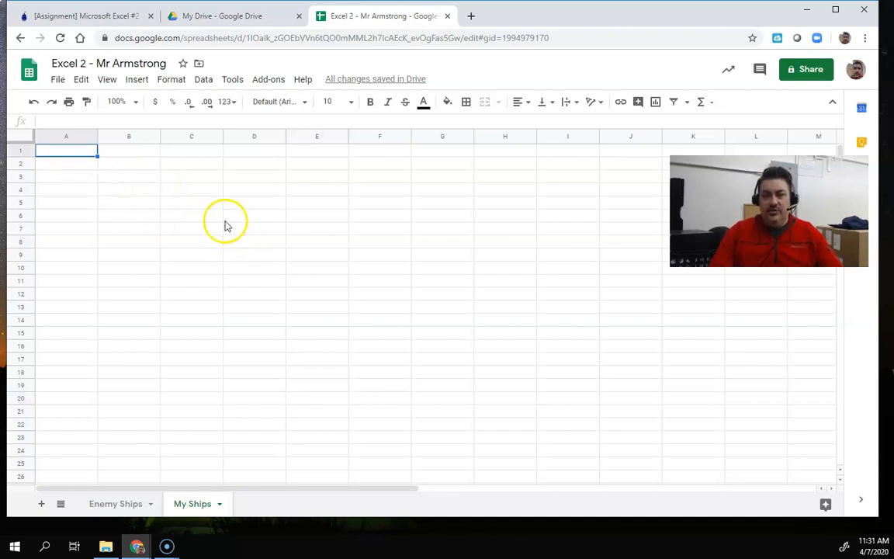
click(113, 504)
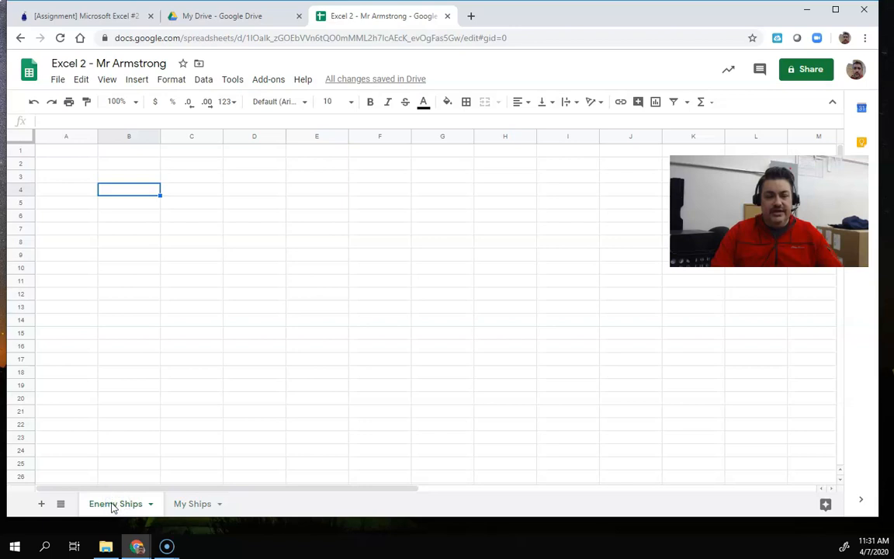
click(46, 151)
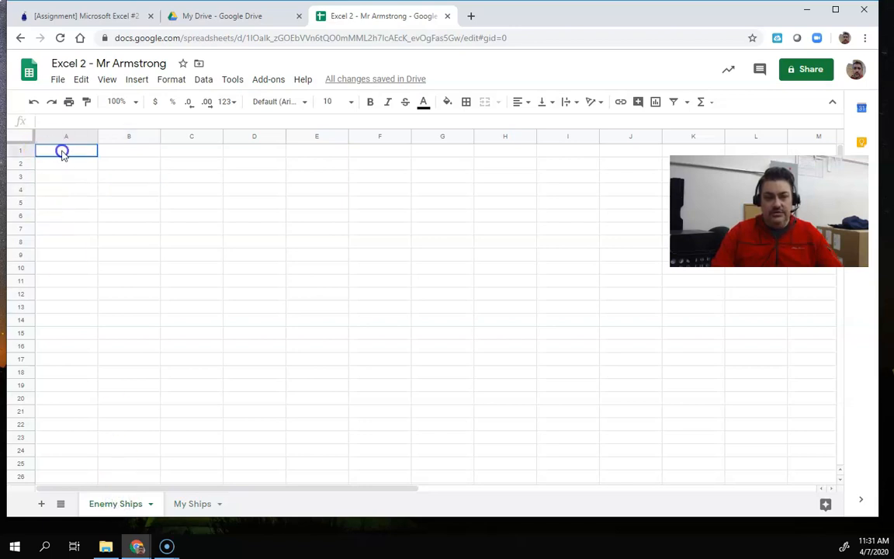
drag(107, 157, 618, 270)
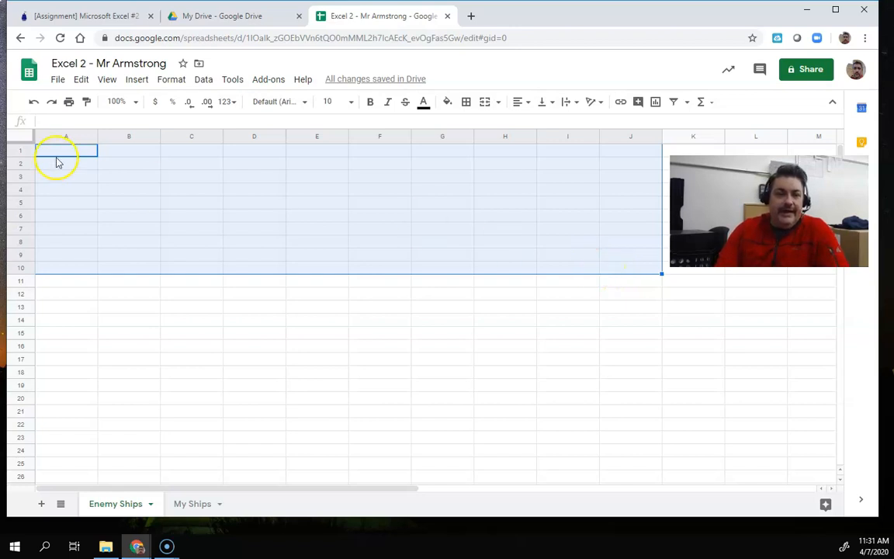
click(170, 85)
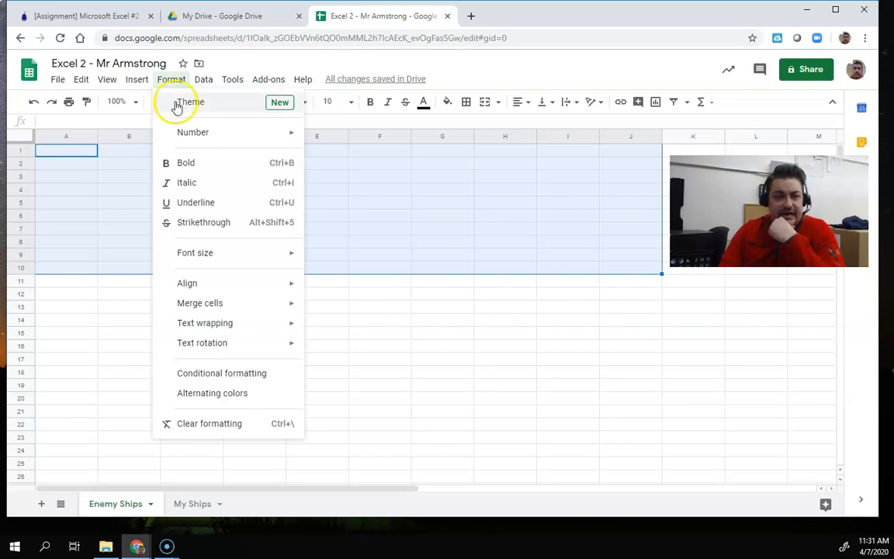
mouse_move(209, 138)
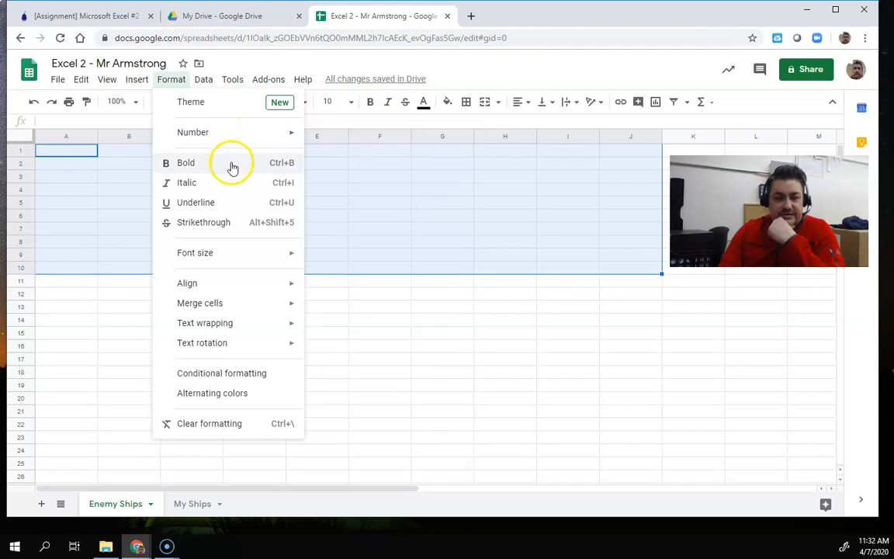
mouse_move(222, 293)
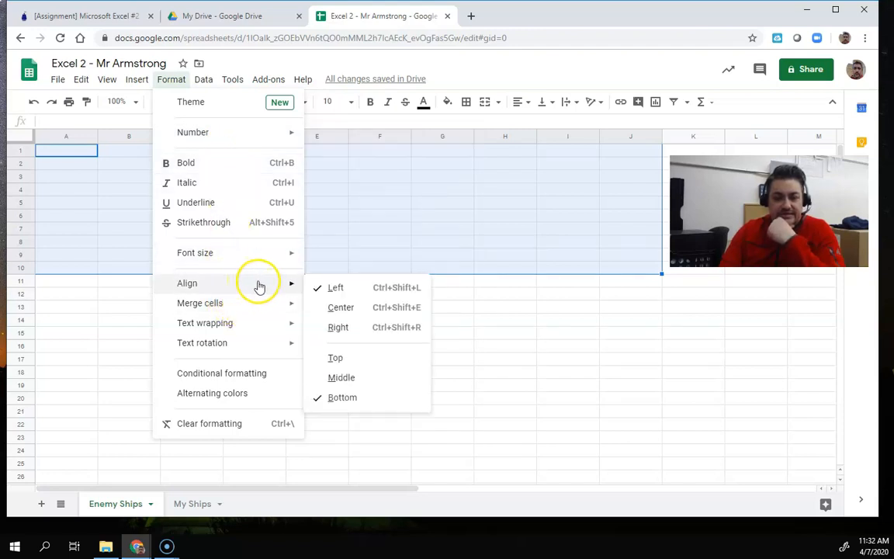
mouse_move(254, 258)
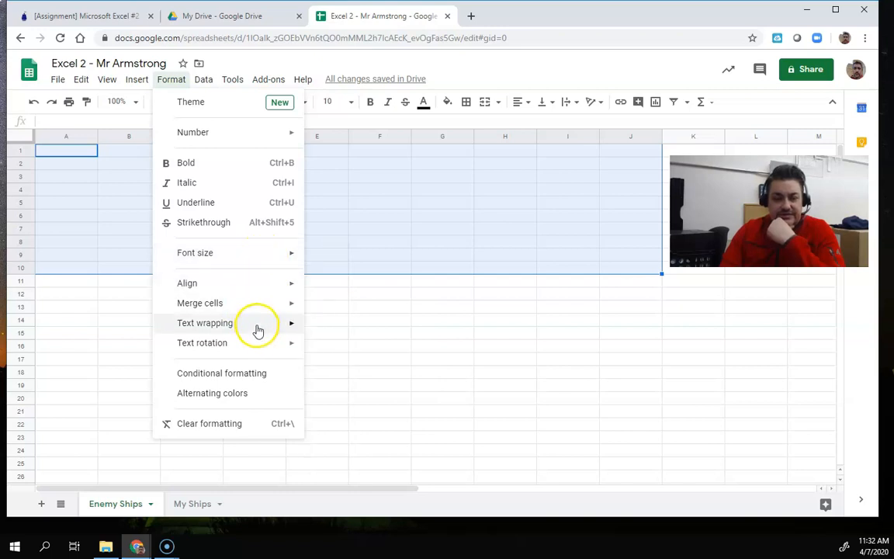
mouse_move(248, 347)
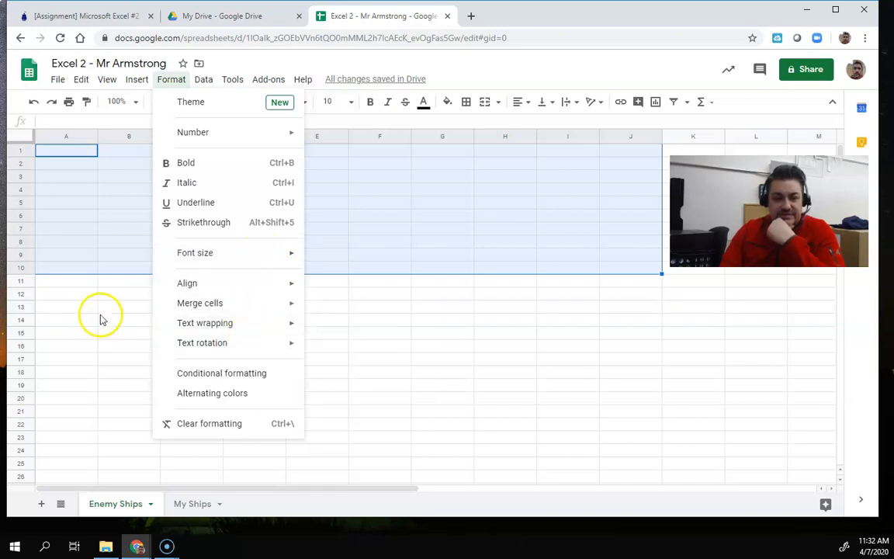
click(101, 317)
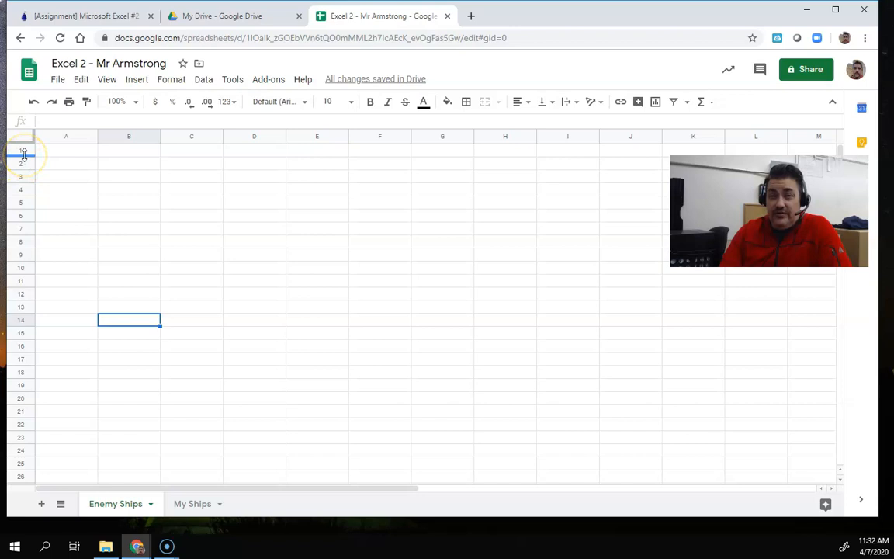
Make row 1 of the Enemy Ships sheet taller, and enlarge all rows of the sheet to one uniform greater height.
mouse_move(24, 155)
mouse_down()
mouse_move(24, 179)
mouse_move(25, 169)
mouse_up()
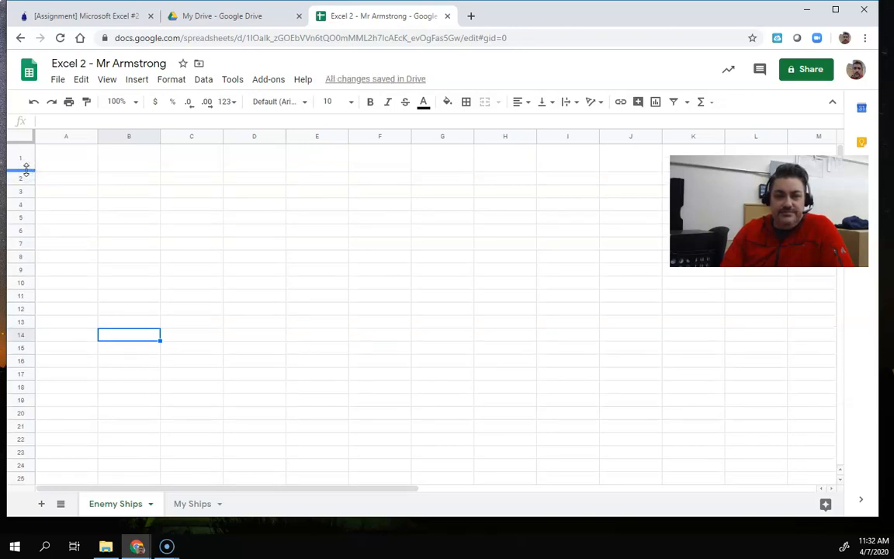
click(24, 140)
drag(26, 172, 15, 180)
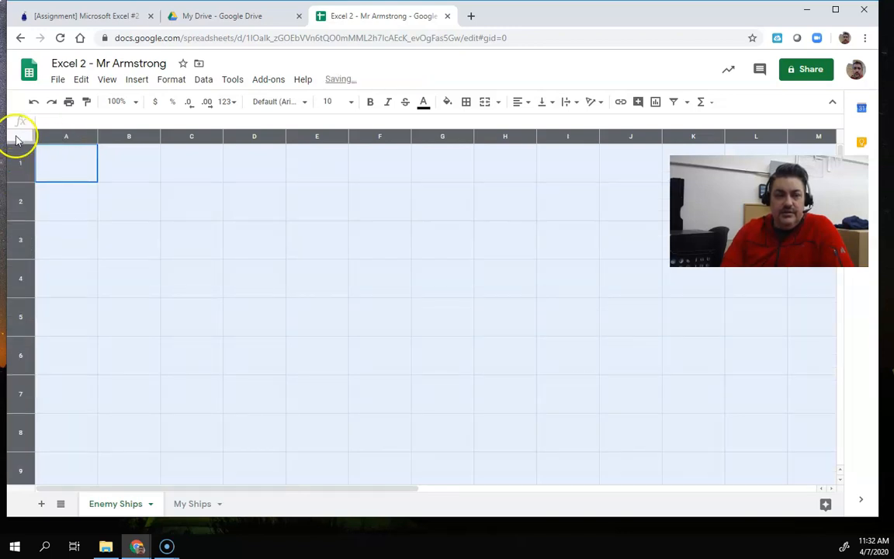
click(167, 197)
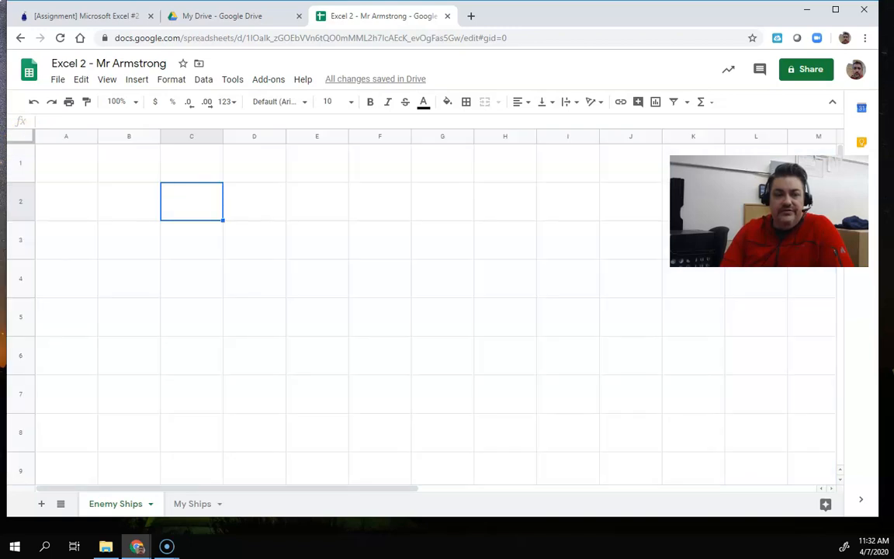
click(22, 140)
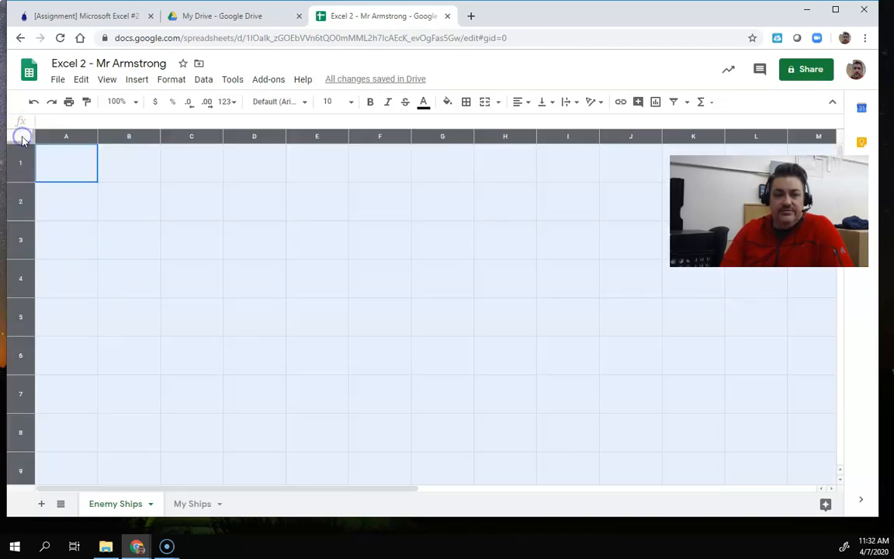
click(120, 195)
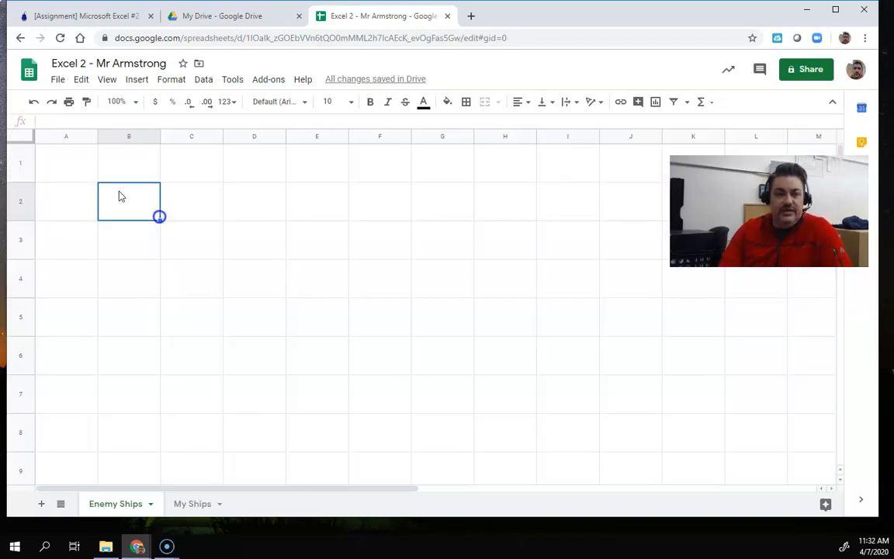
Narrow all columns of the Enemy Ships sheet together and adjust the row heights until the cells are roughly square.
click(22, 138)
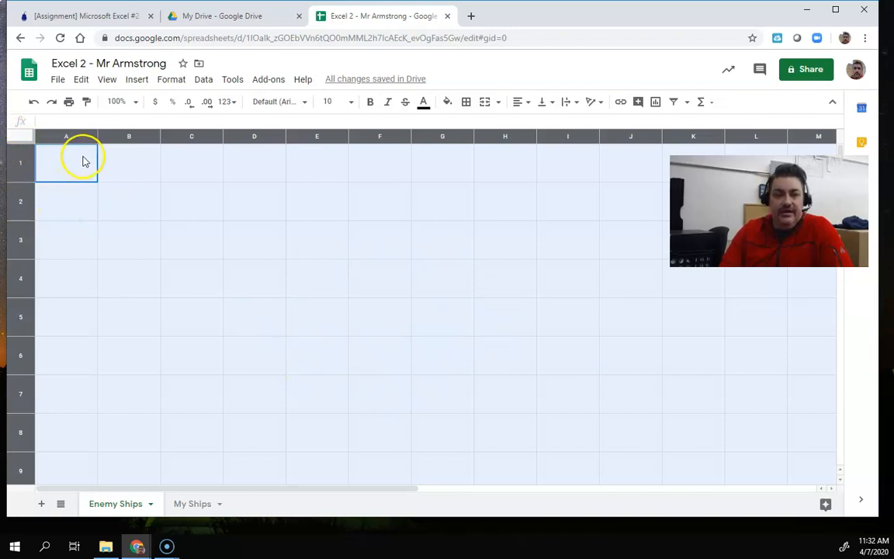
mouse_move(96, 135)
mouse_down()
mouse_move(81, 136)
mouse_move(87, 137)
mouse_up()
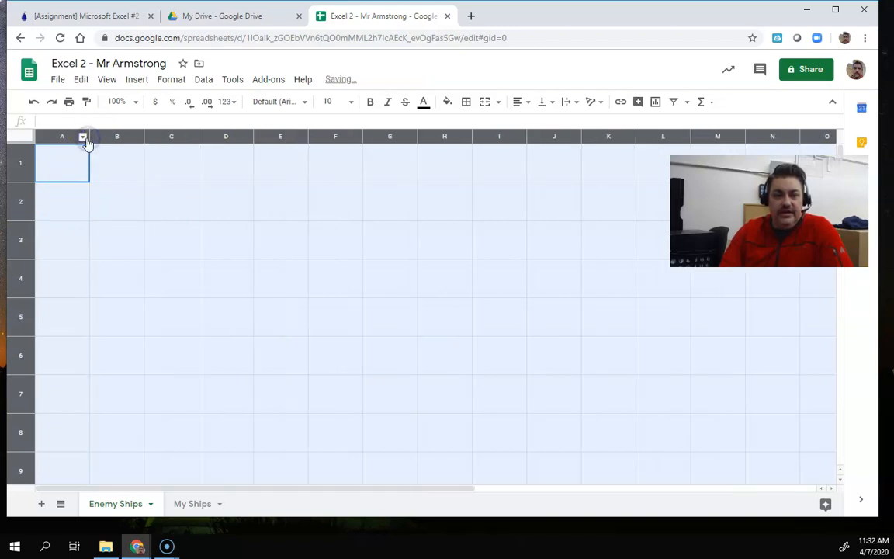
drag(24, 179, 23, 183)
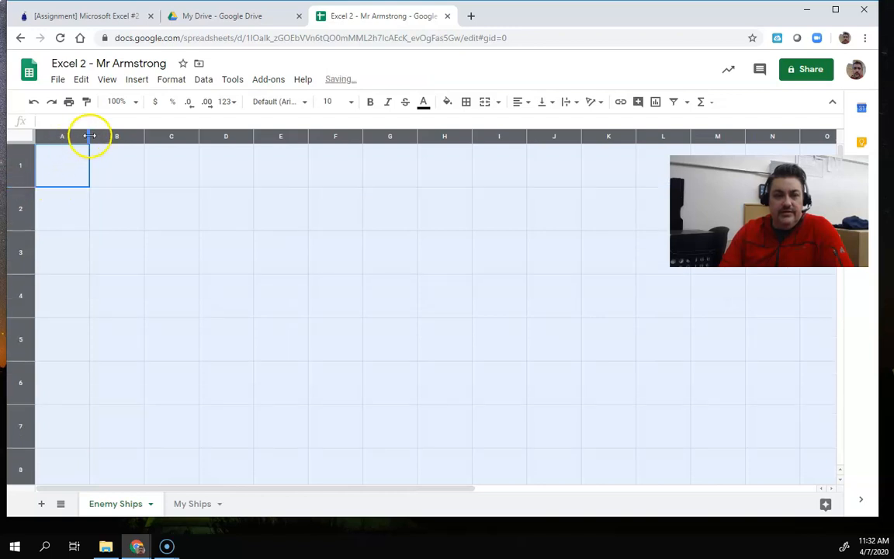
drag(85, 136, 74, 138)
mouse_move(21, 185)
mouse_down()
mouse_move(18, 174)
mouse_move(18, 182)
mouse_up()
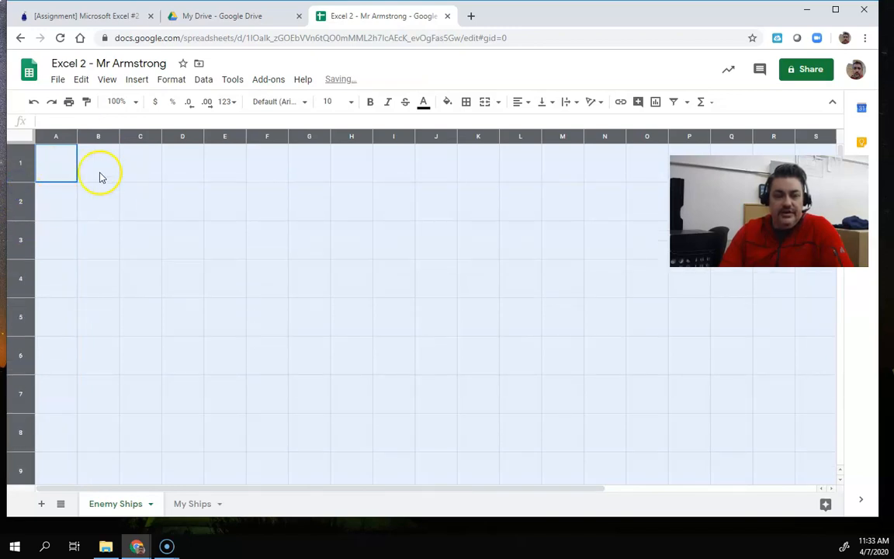
click(203, 288)
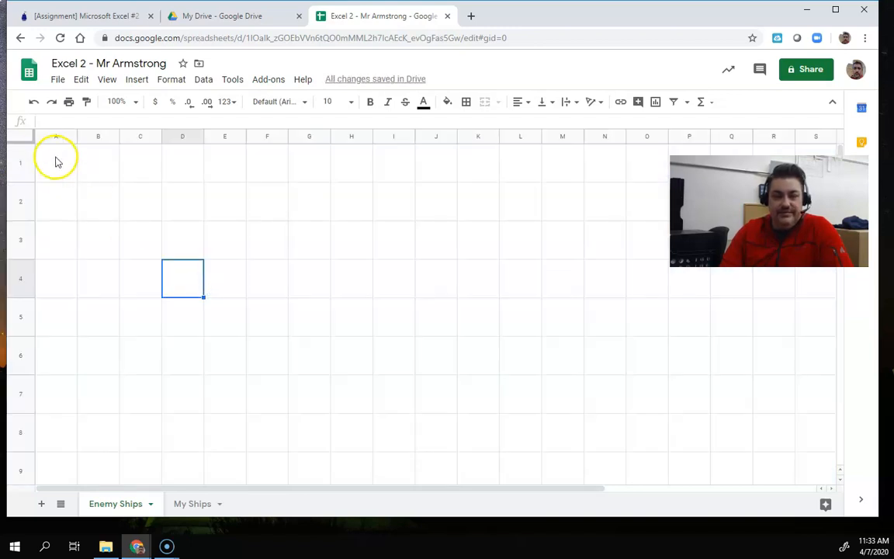
Shrink all columns and rows of the Enemy Ships sheet further, making smaller near-square cells so ten rows fit in view.
click(25, 139)
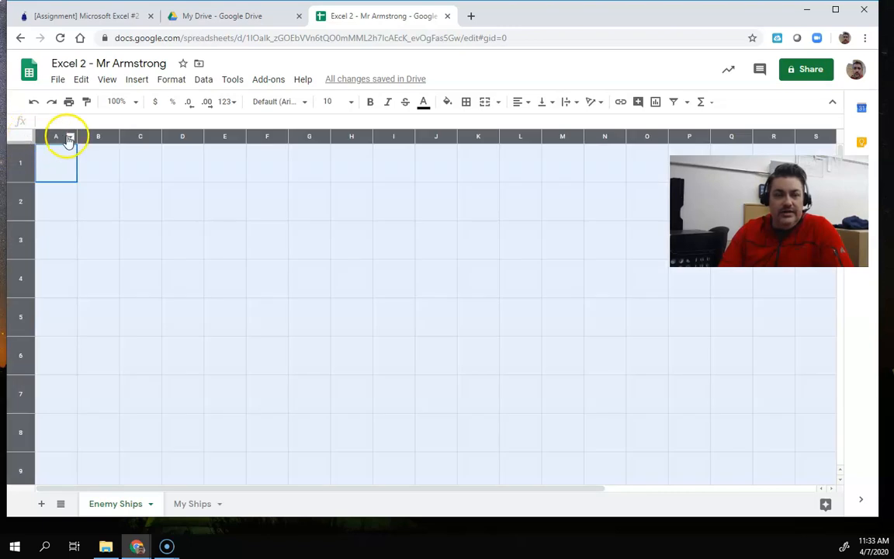
drag(76, 138, 71, 137)
drag(27, 184, 19, 168)
drag(71, 137, 66, 137)
click(77, 182)
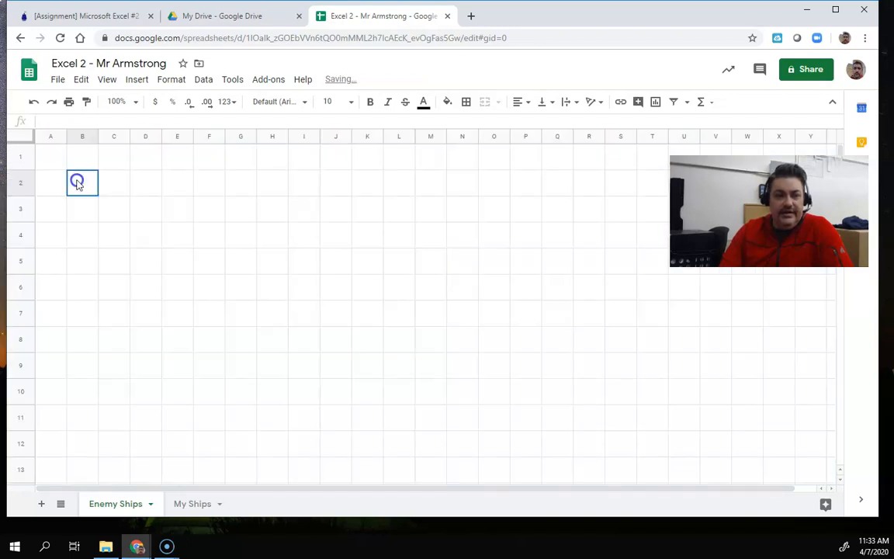
click(196, 504)
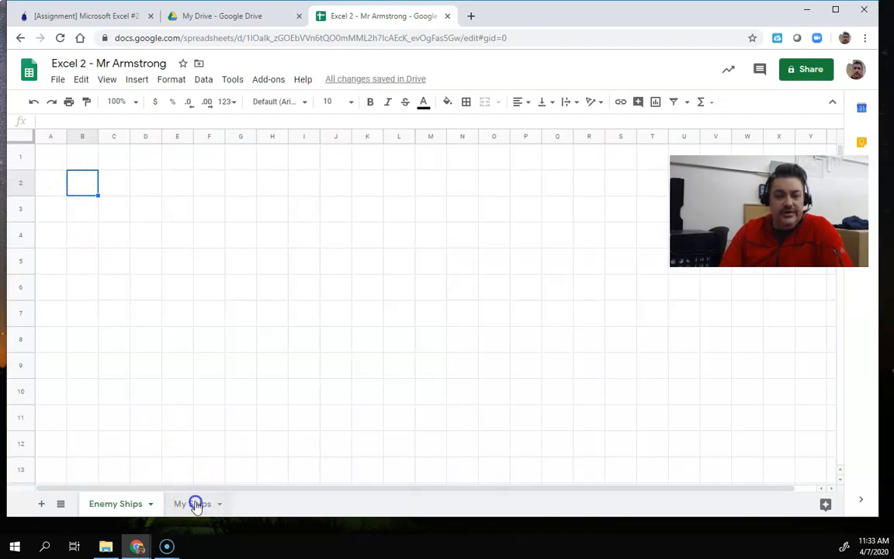
click(121, 503)
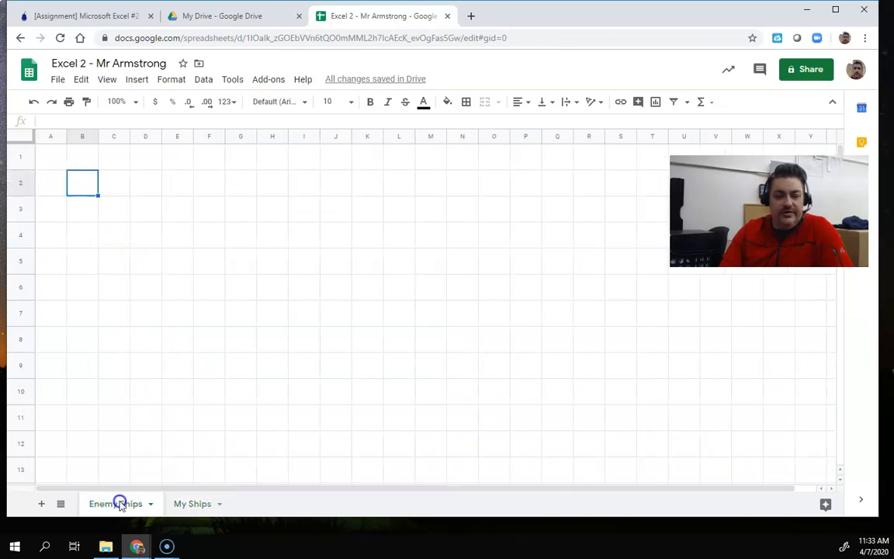
click(112, 285)
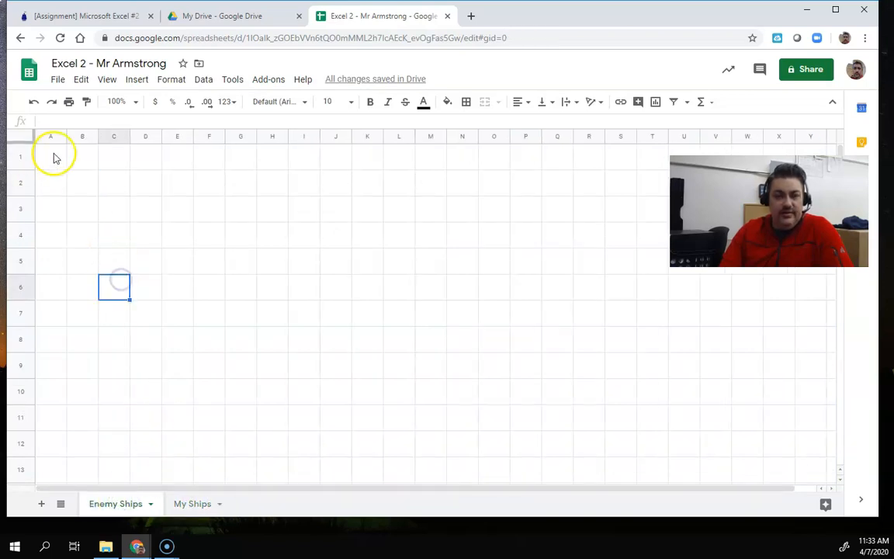
Fill the 10-by-10 range A1:J10 on the Enemy Ships sheet with cyan.
drag(47, 157, 334, 390)
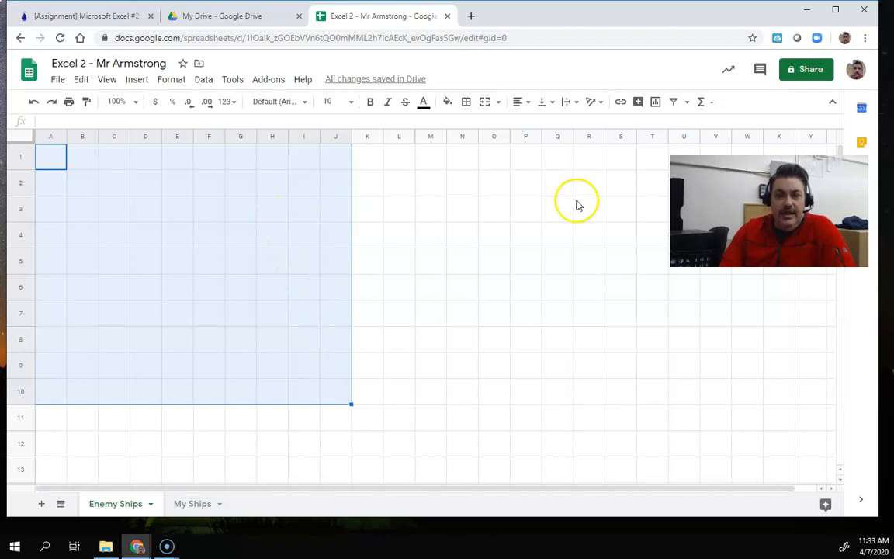
click(447, 104)
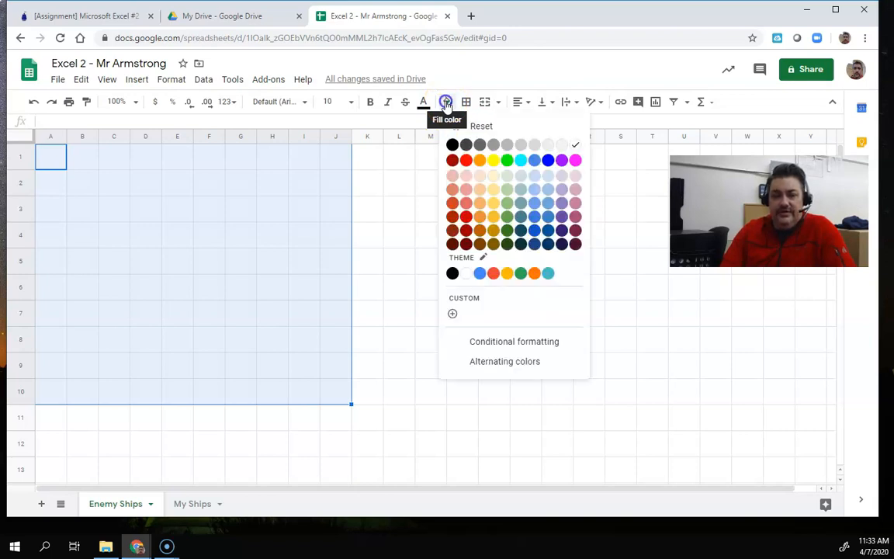
click(520, 164)
click(462, 184)
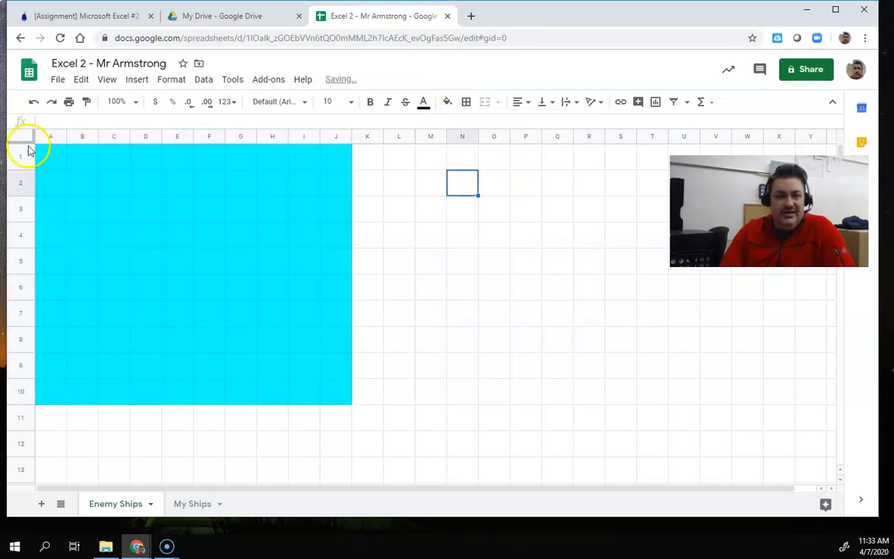
Change the fill color of A1:J10 on the Enemy Ships sheet to a light blue.
drag(52, 160, 324, 395)
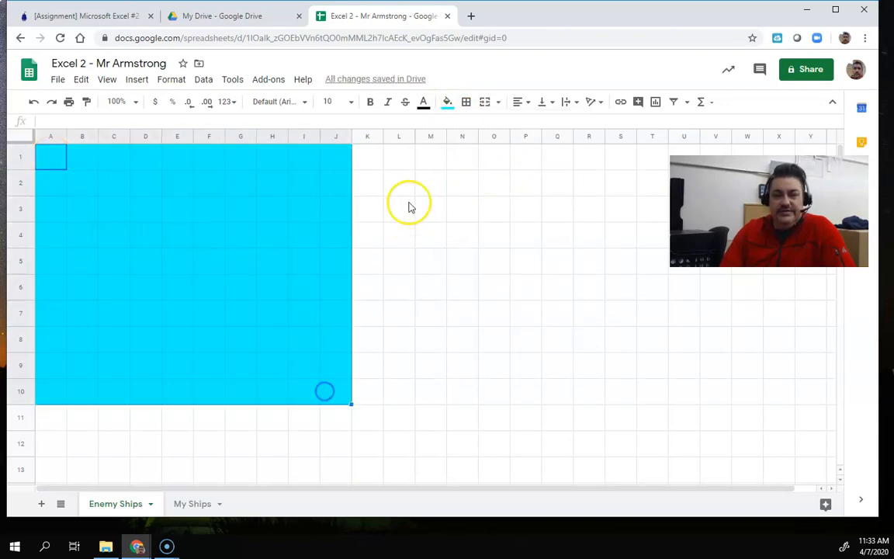
click(448, 102)
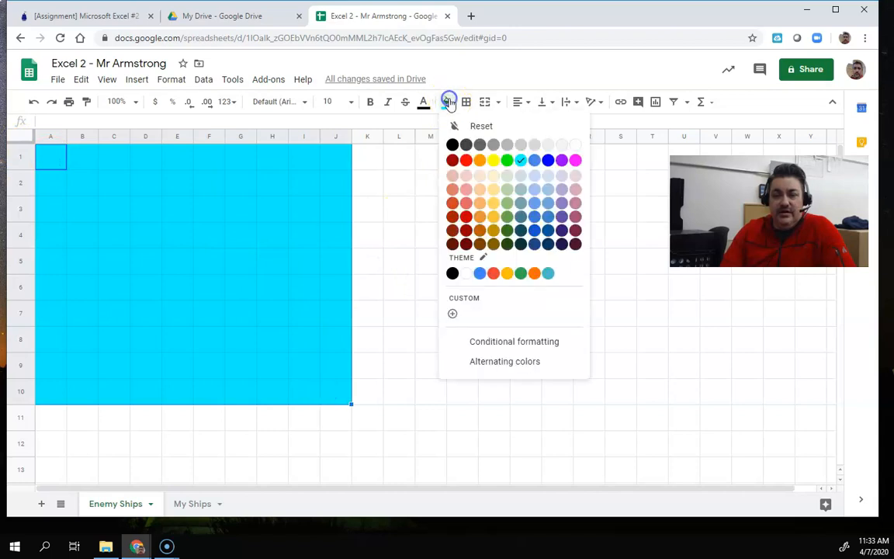
click(534, 177)
click(503, 184)
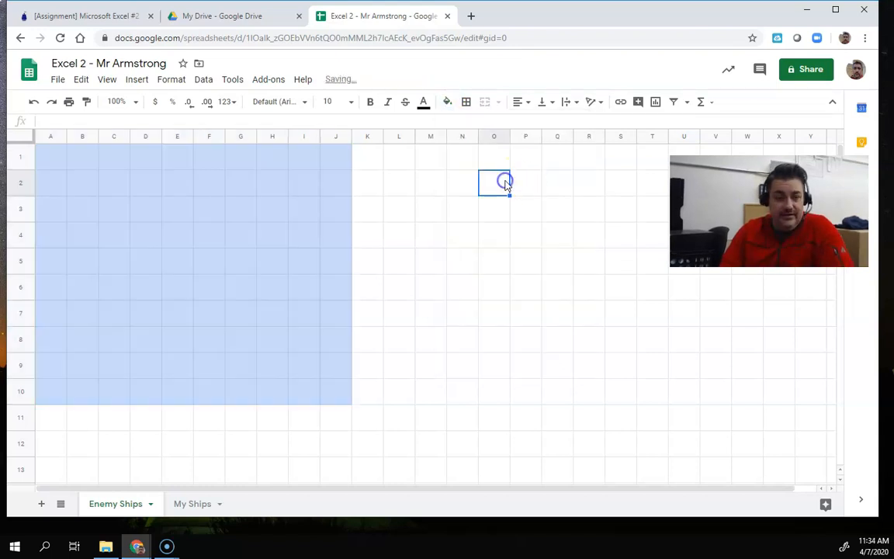
Apply borders to all cells of the range A1:J10 on the Enemy Ships sheet.
drag(48, 158, 335, 401)
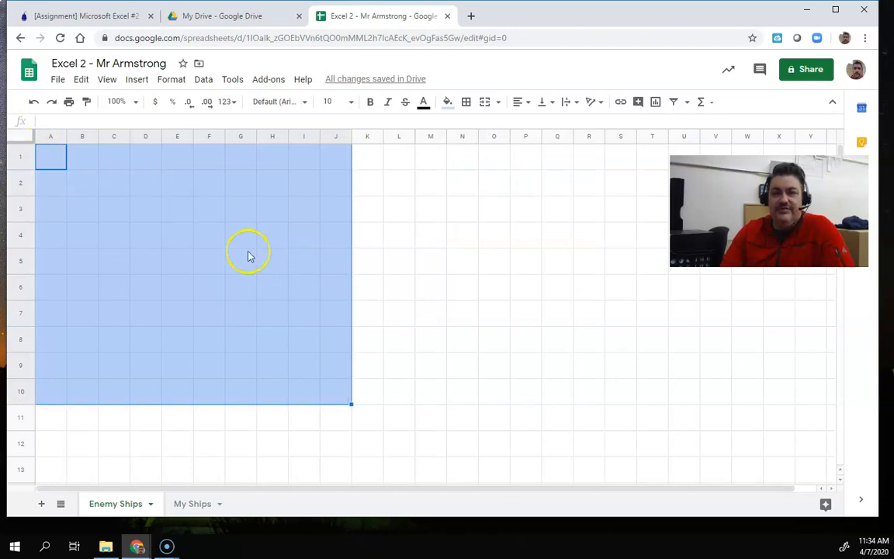
click(307, 205)
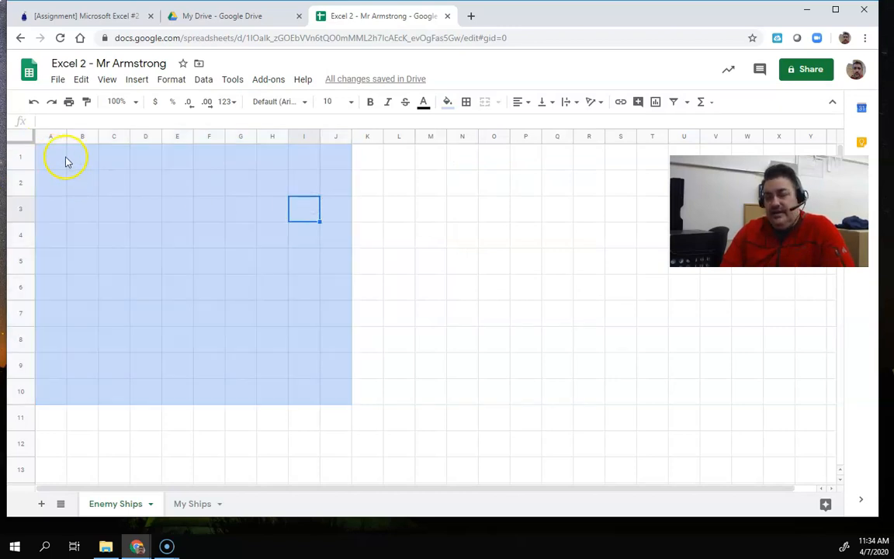
mouse_move(50, 157)
mouse_down()
mouse_move(333, 368)
mouse_move(335, 386)
mouse_up()
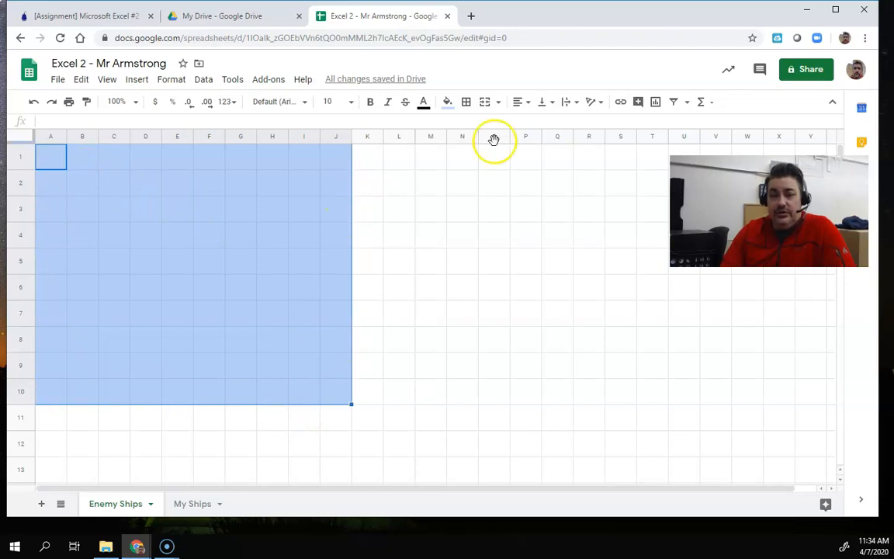
click(466, 102)
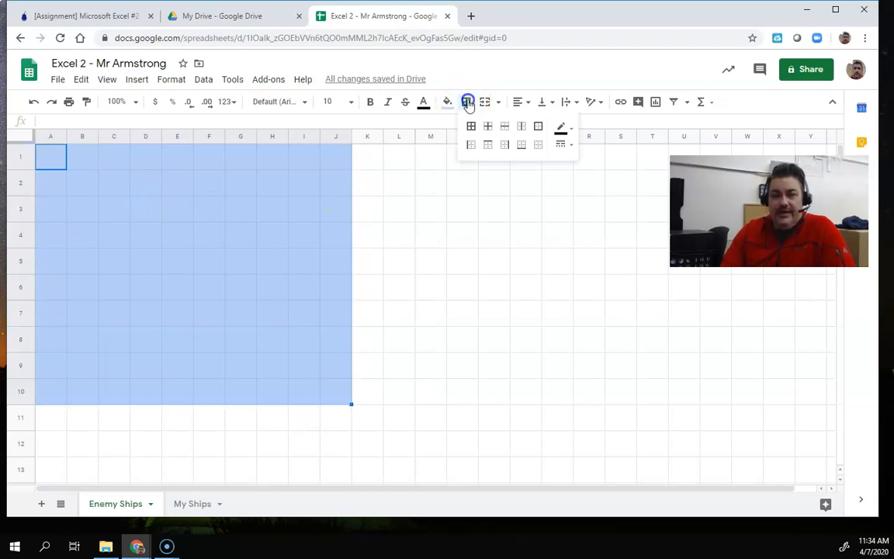
click(471, 127)
click(375, 360)
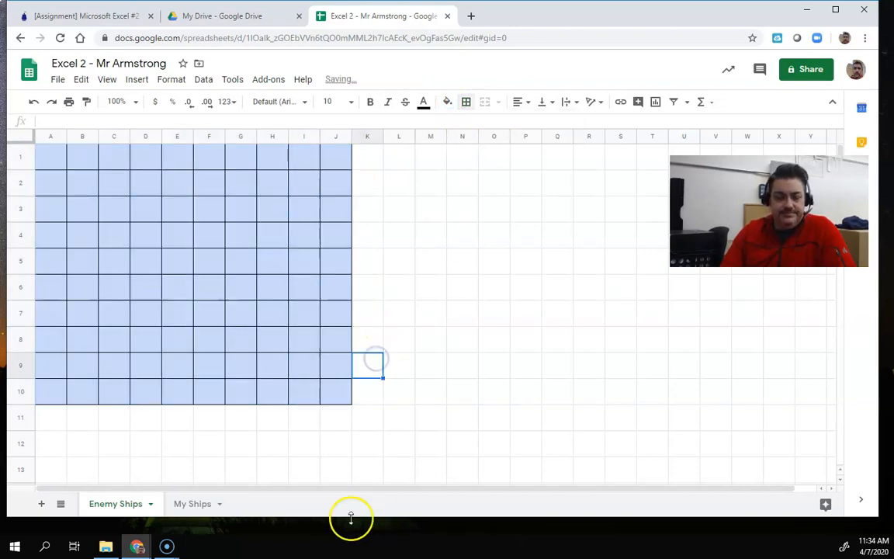
Delete the empty My Ships sheet from the workbook and confirm the deletion.
click(188, 506)
click(132, 503)
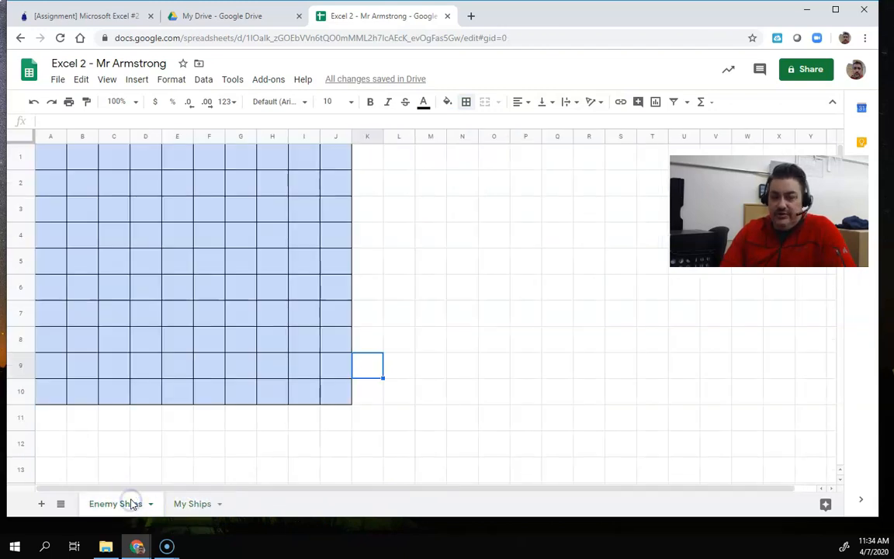
click(191, 504)
click(195, 504)
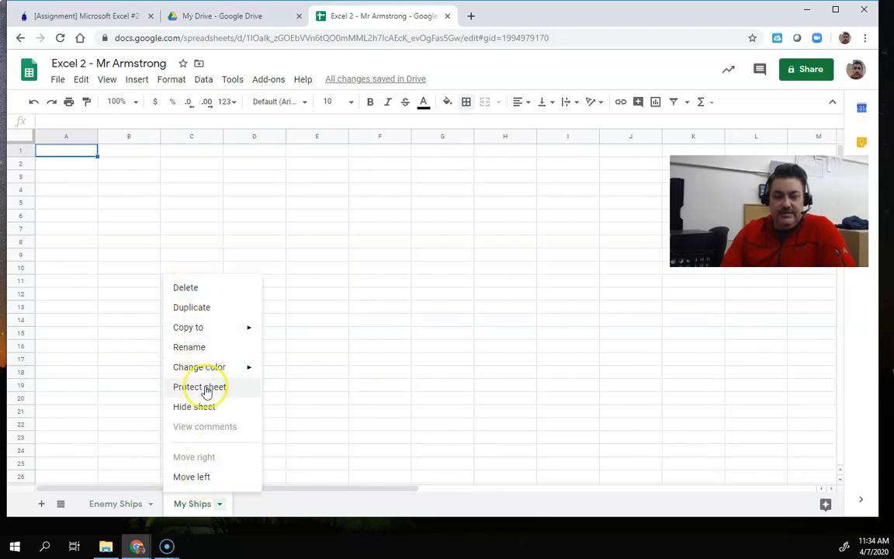
click(222, 504)
click(222, 504)
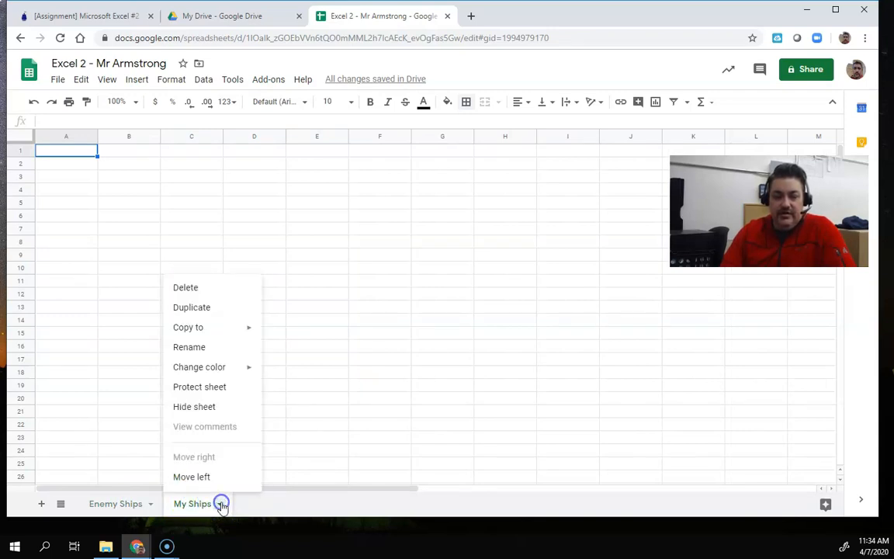
click(192, 287)
click(578, 310)
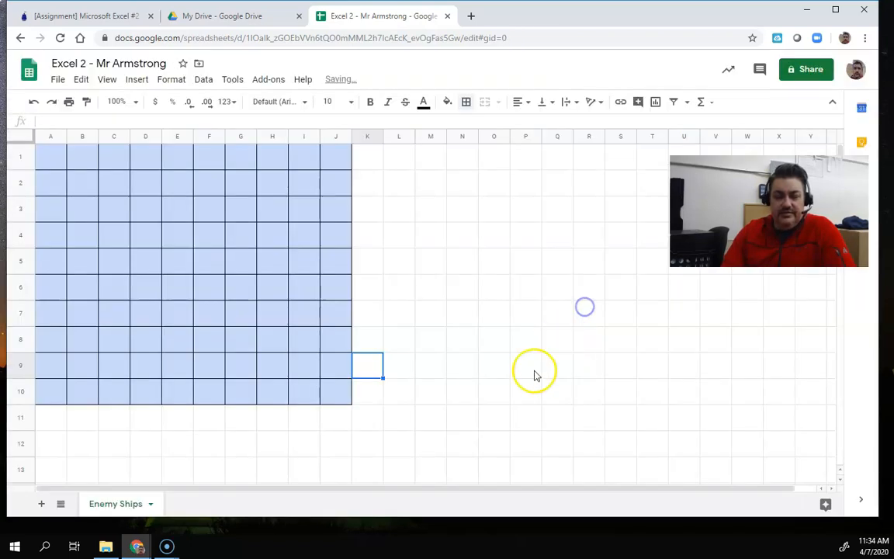
click(243, 444)
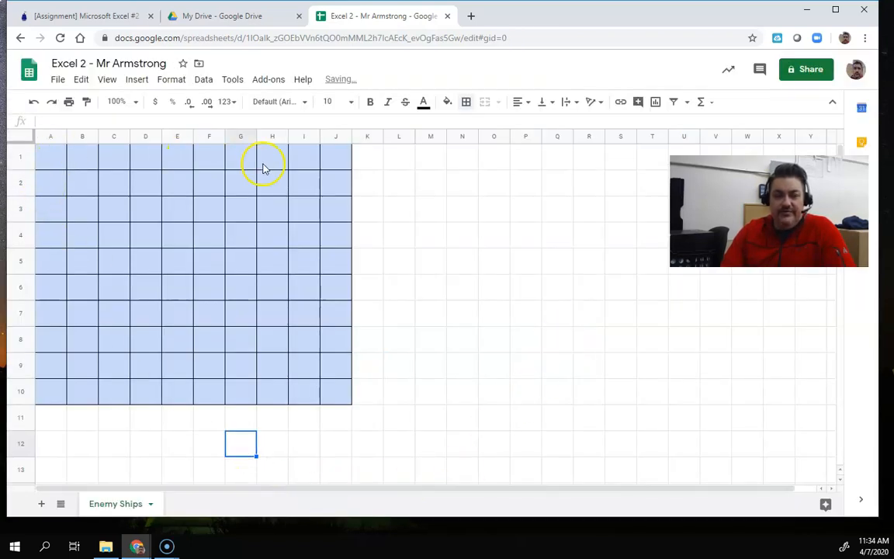
Duplicate the Enemy Ships sheet and compare the copy with the original.
click(152, 504)
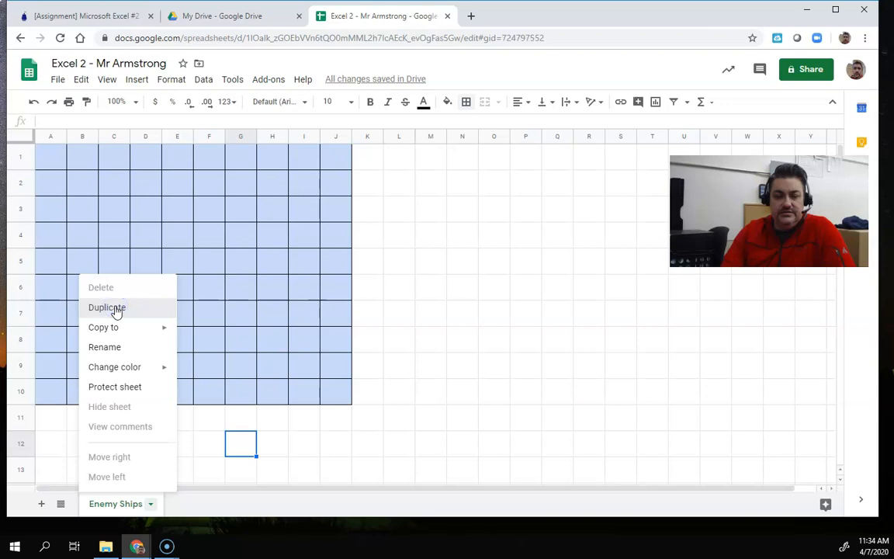
click(116, 309)
click(121, 503)
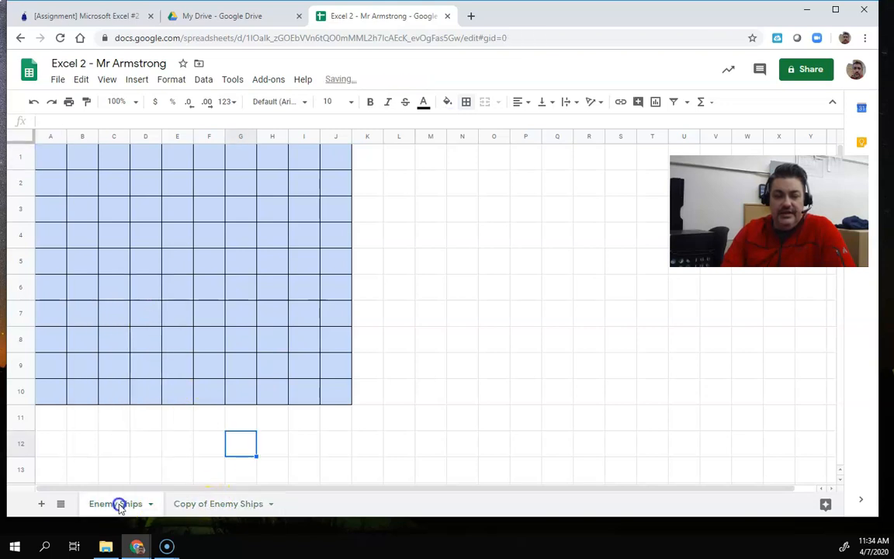
click(206, 503)
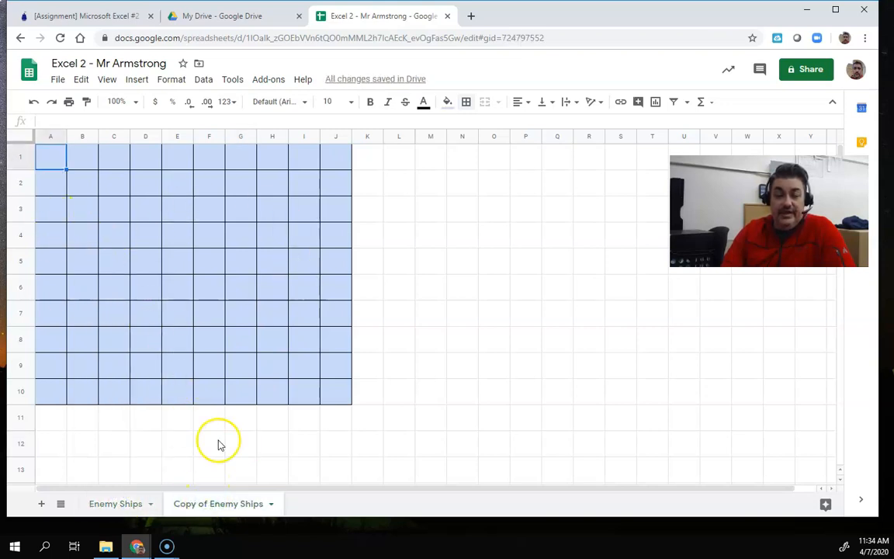
Rename the duplicated sheet as My Ships.
double_click(230, 509)
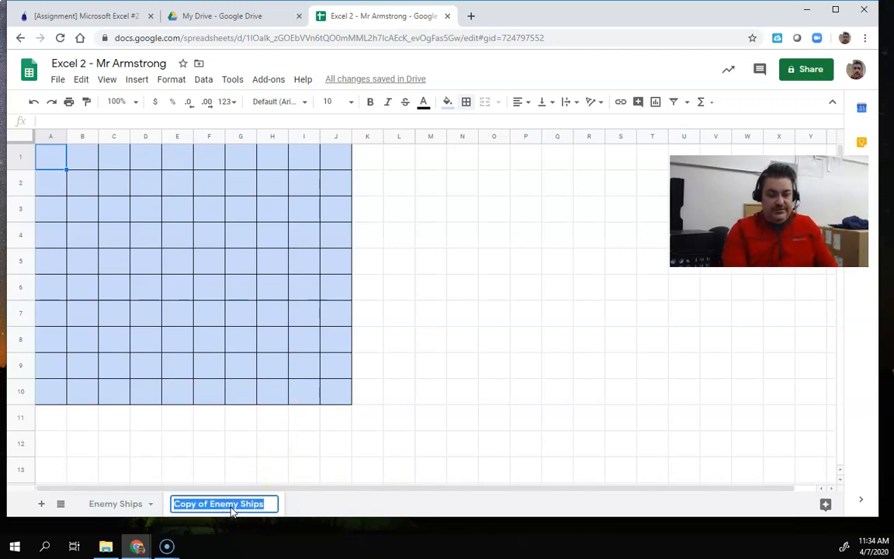
text(M)
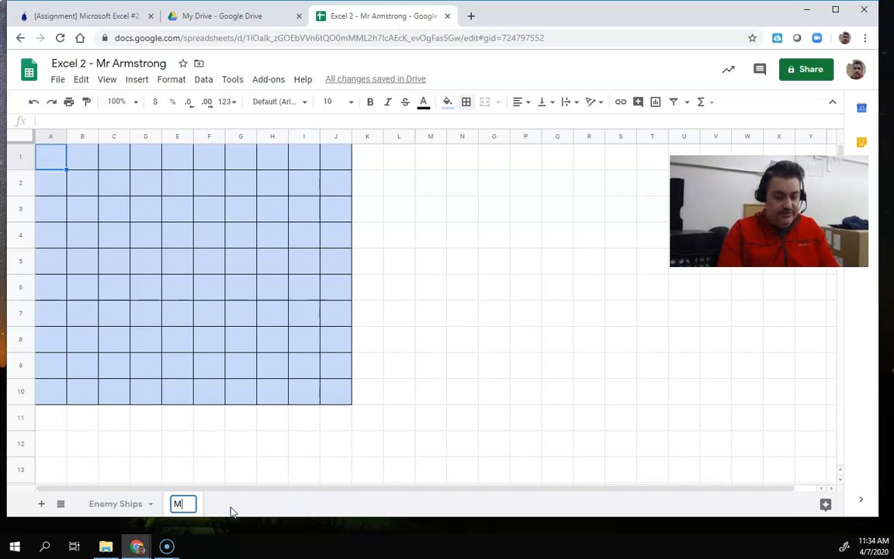
text(y Ship)
click(208, 441)
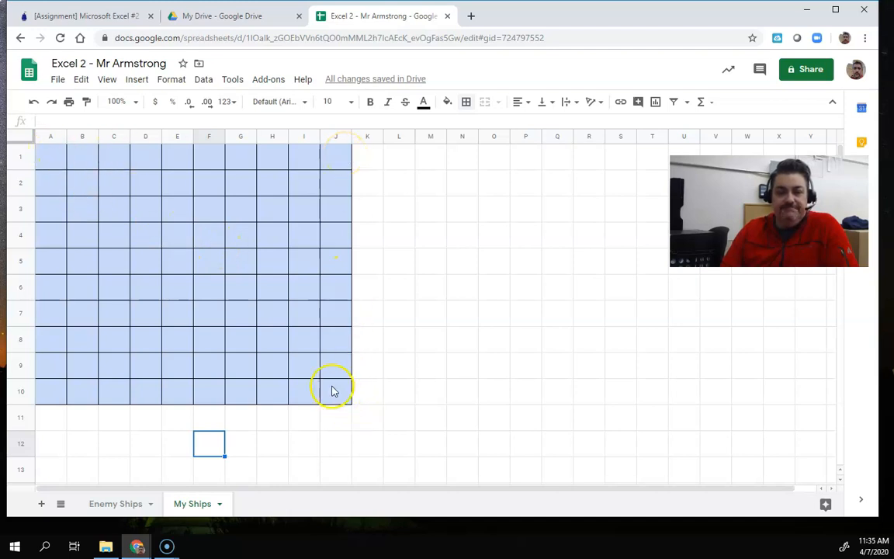
Look up the ship key in the assignment instructions, and fill E2:E7 on the My Ships sheet with orange as the six-square aircraft carrier.
click(101, 19)
scroll(360, 271, down, 4)
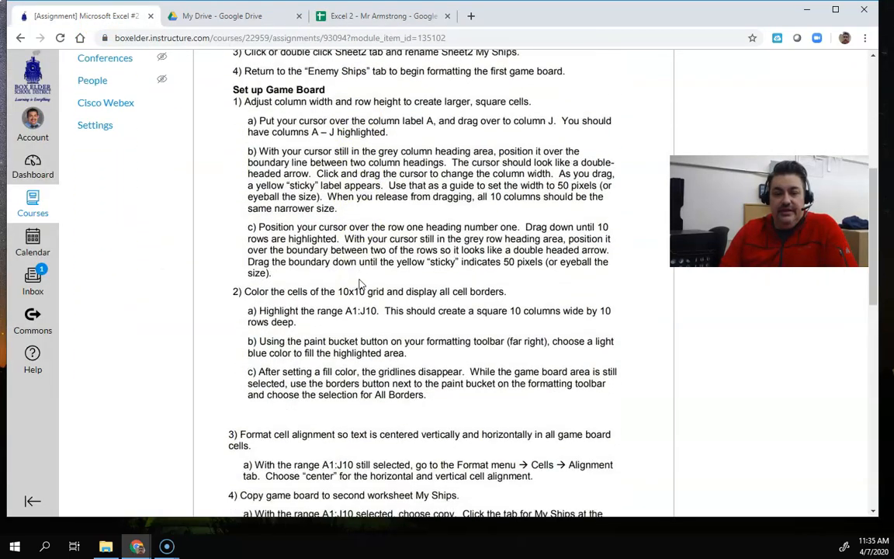
scroll(359, 283, down, 6)
click(297, 245)
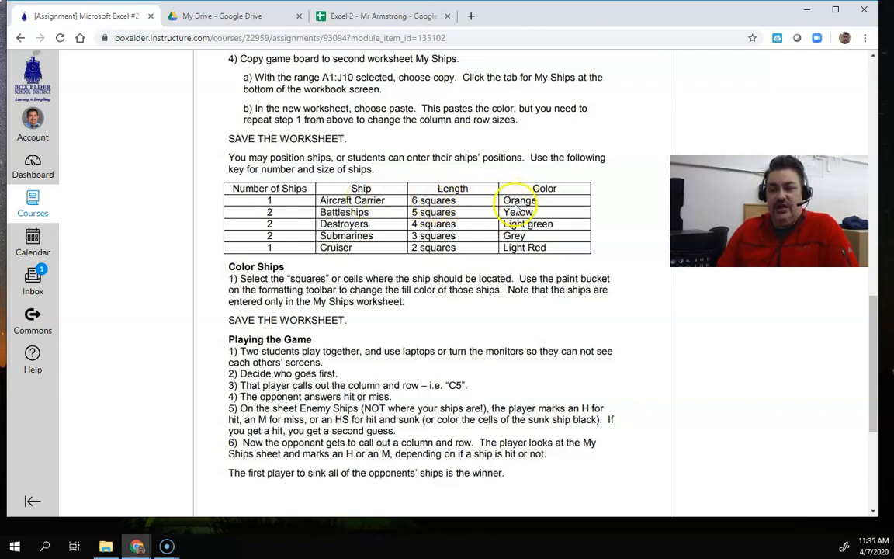
click(345, 16)
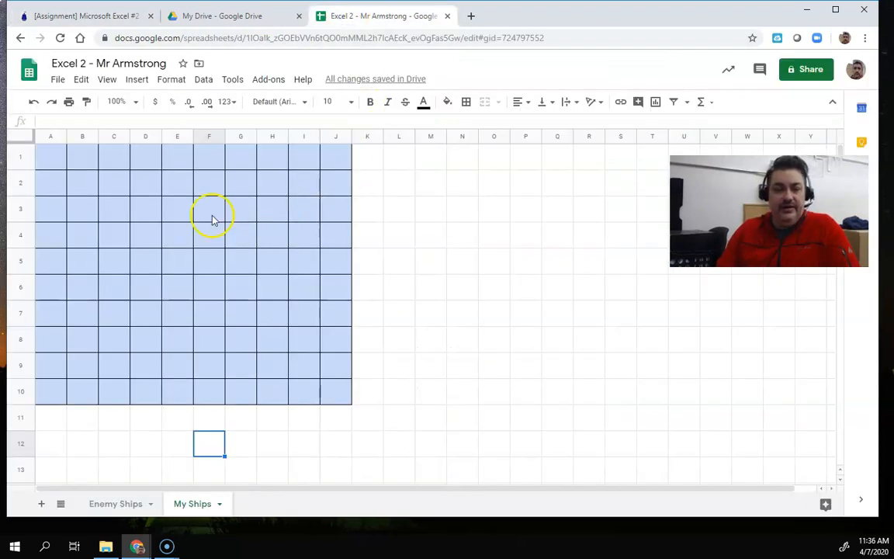
click(182, 189)
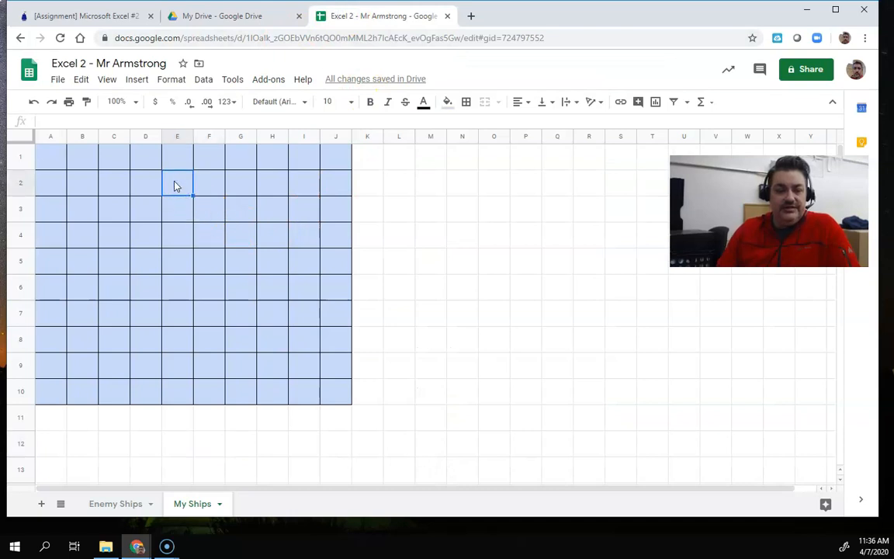
drag(173, 194, 180, 311)
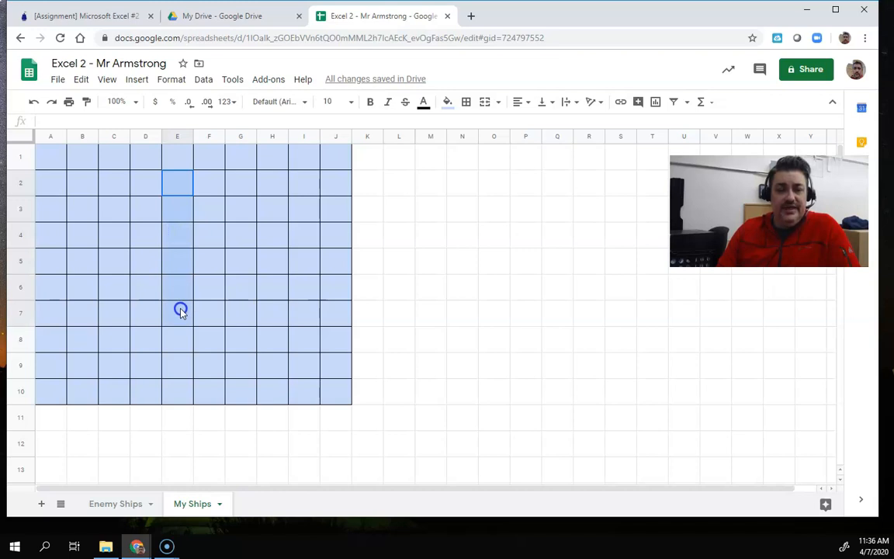
drag(180, 310, 180, 311)
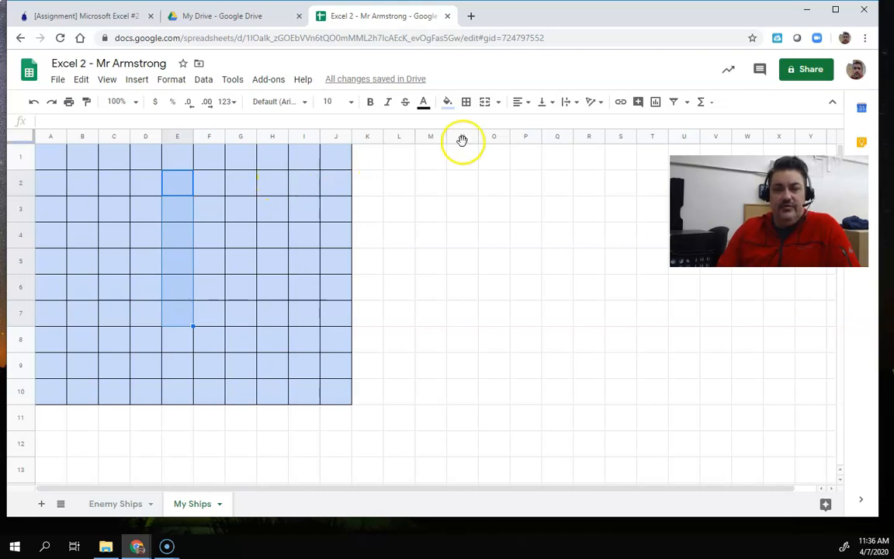
click(448, 102)
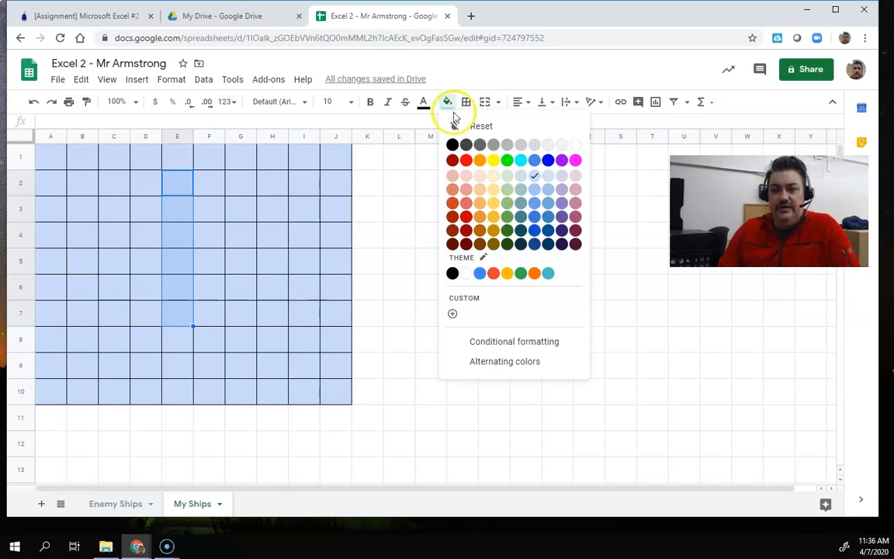
click(480, 160)
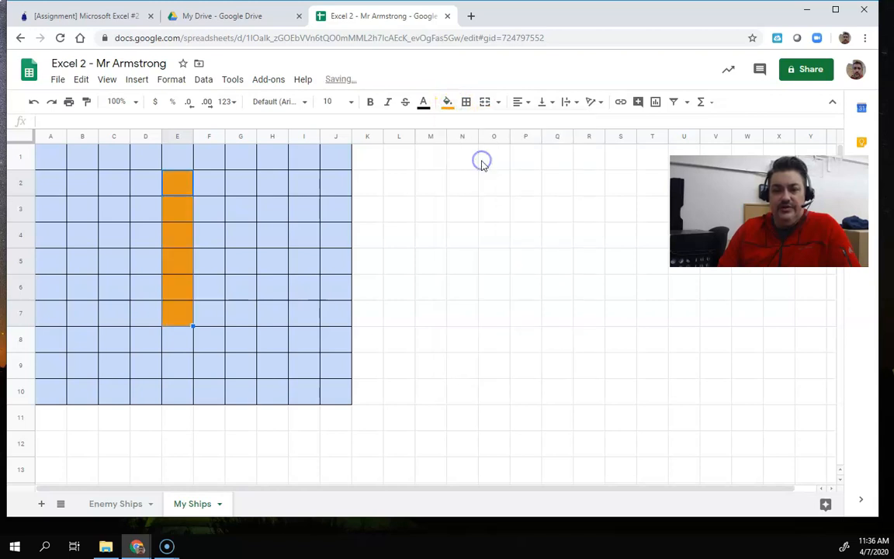
click(425, 162)
Check the battleship size and color in the assignment's ship key, and fill F6:J6 on the My Ships sheet with yellow.
click(93, 16)
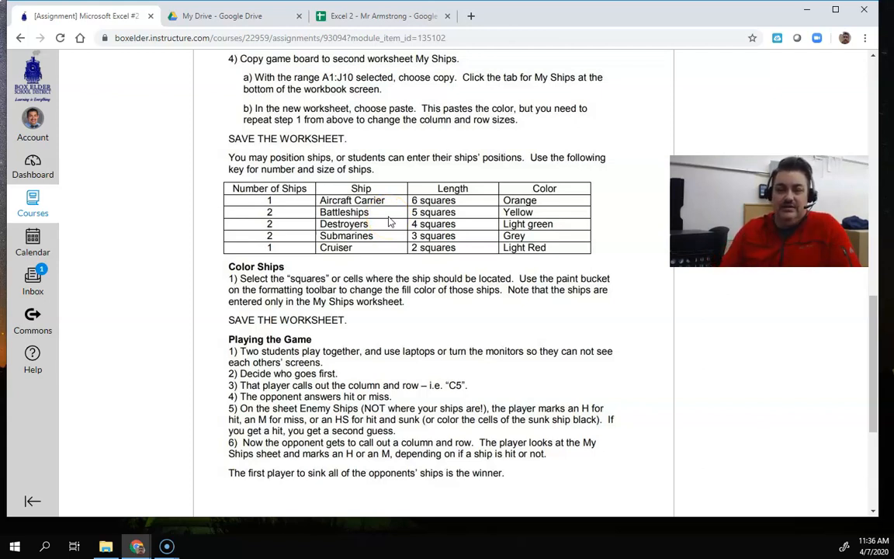
click(366, 19)
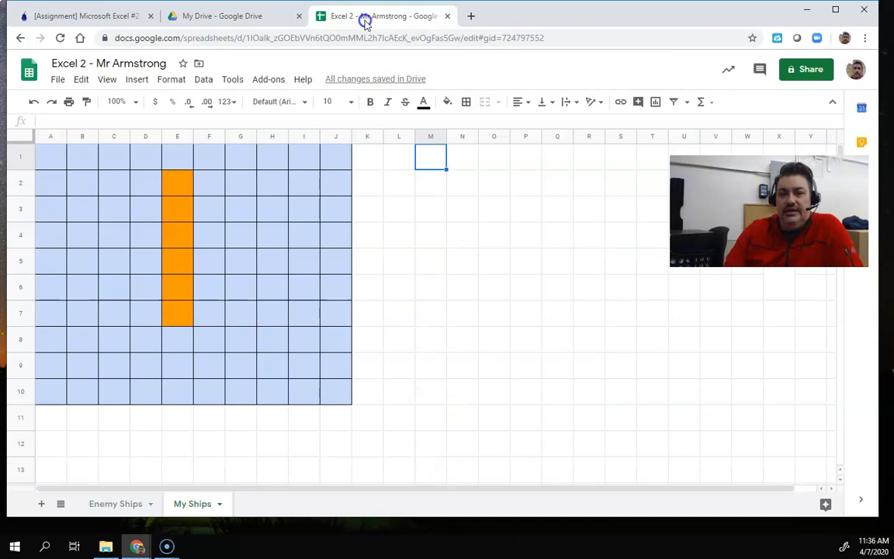
click(215, 293)
drag(208, 290, 333, 288)
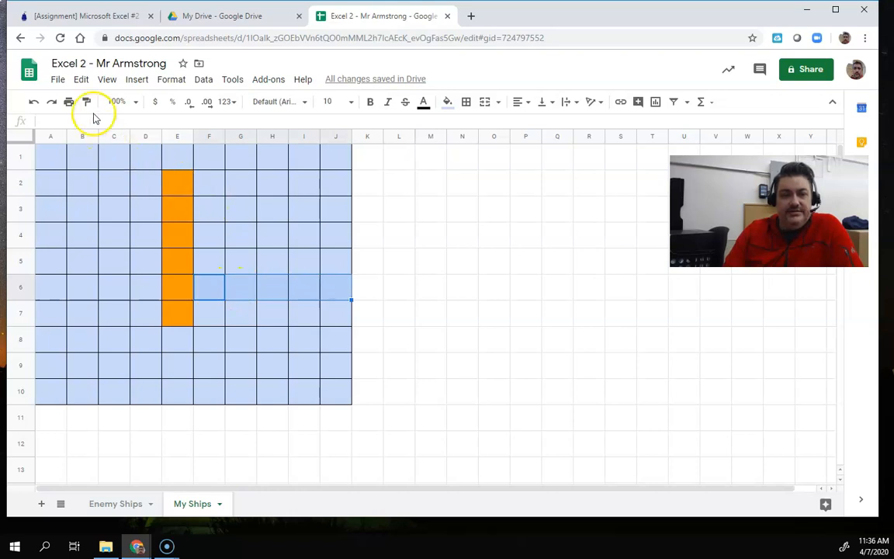
click(447, 103)
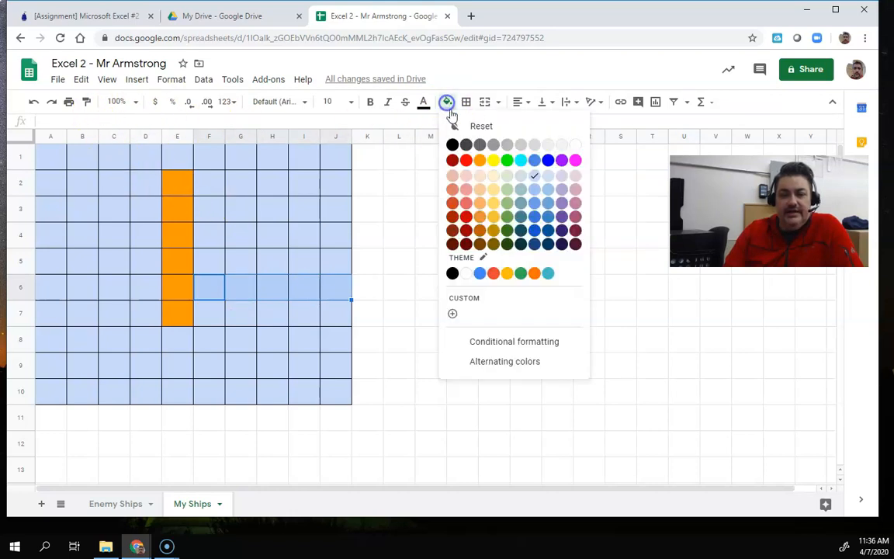
click(493, 160)
Add the second five-square battleship by filling A10:E10 on the My Ships sheet with yellow.
drag(56, 390, 171, 400)
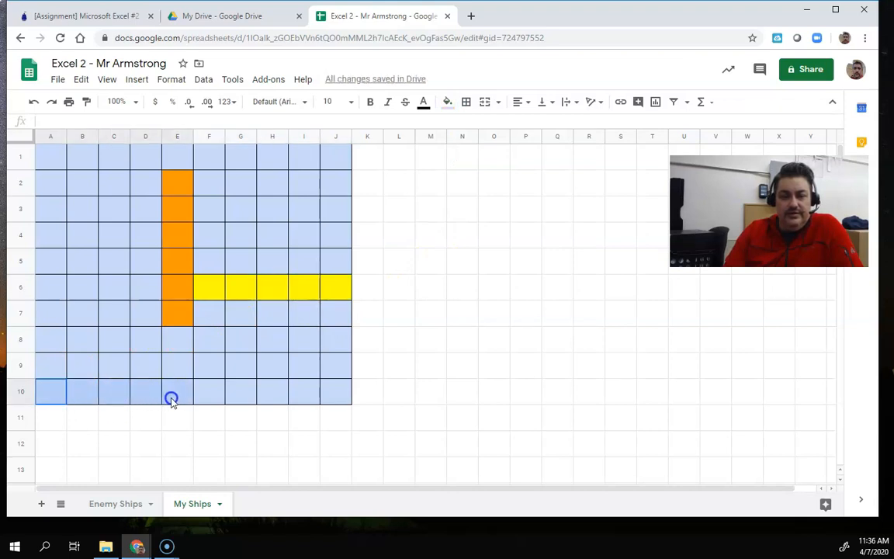
drag(171, 400, 172, 399)
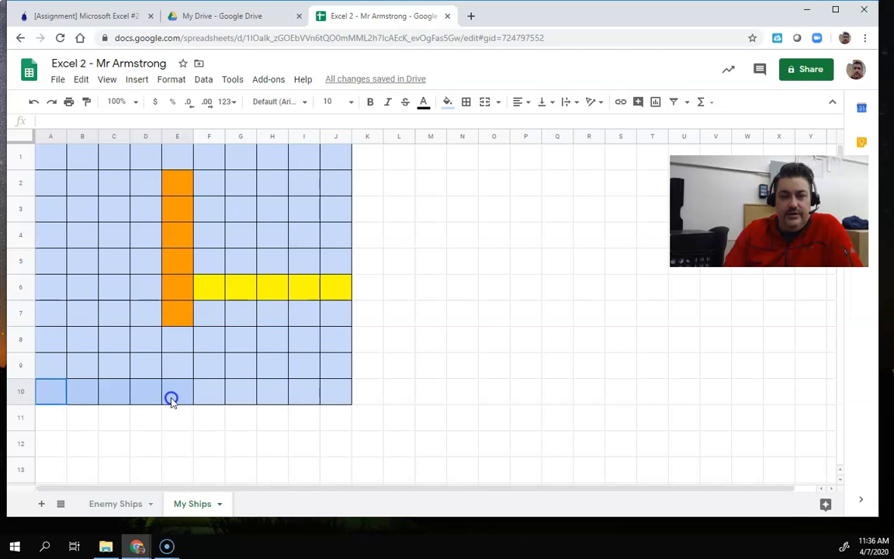
click(456, 106)
click(491, 158)
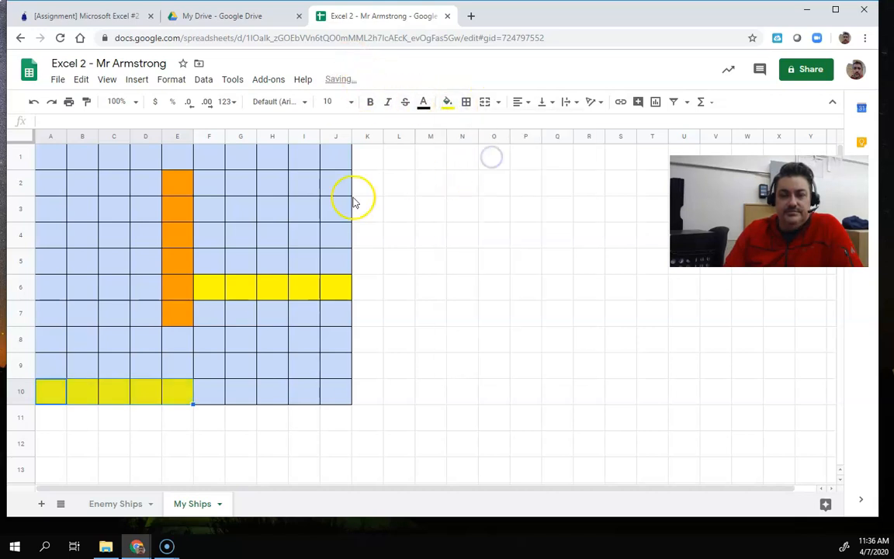
Check the destroyer entry in the assignment's ship key, and fill B2:B5 on the My Ships sheet with light green.
drag(89, 187, 87, 265)
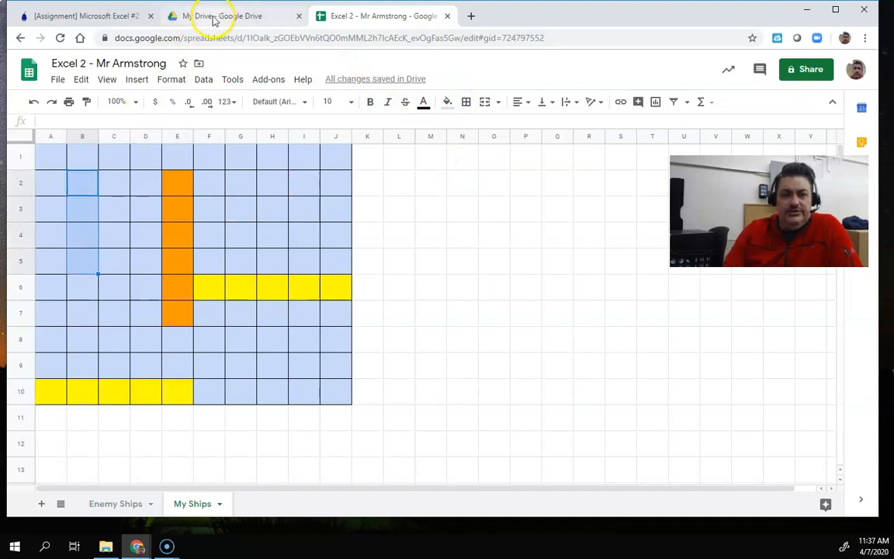
click(100, 16)
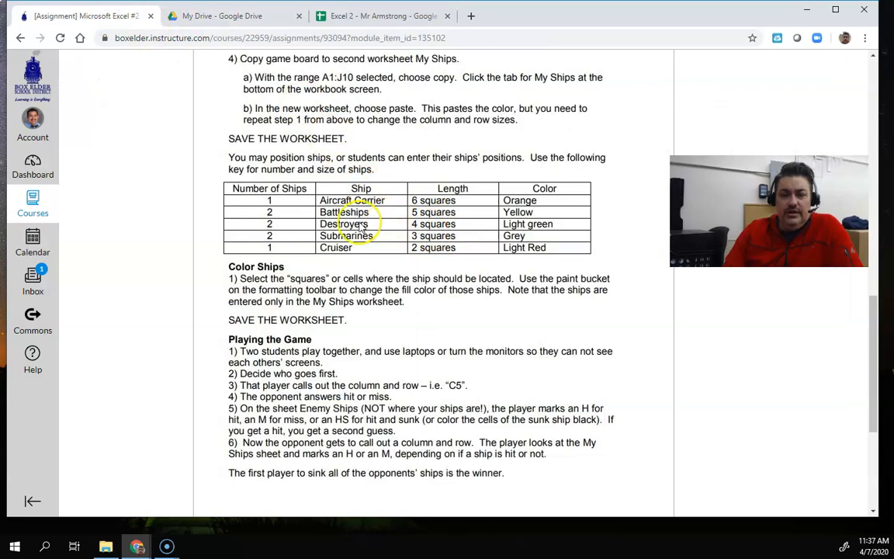
click(391, 17)
click(447, 102)
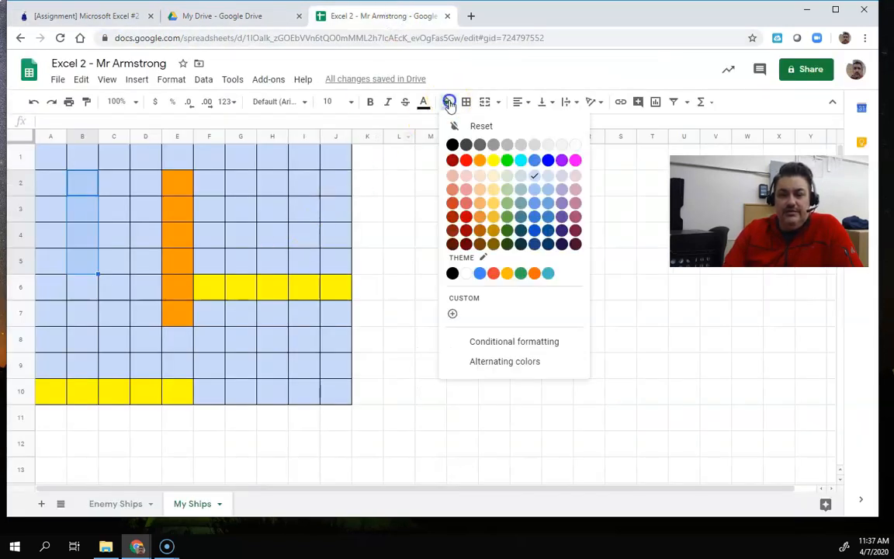
click(508, 204)
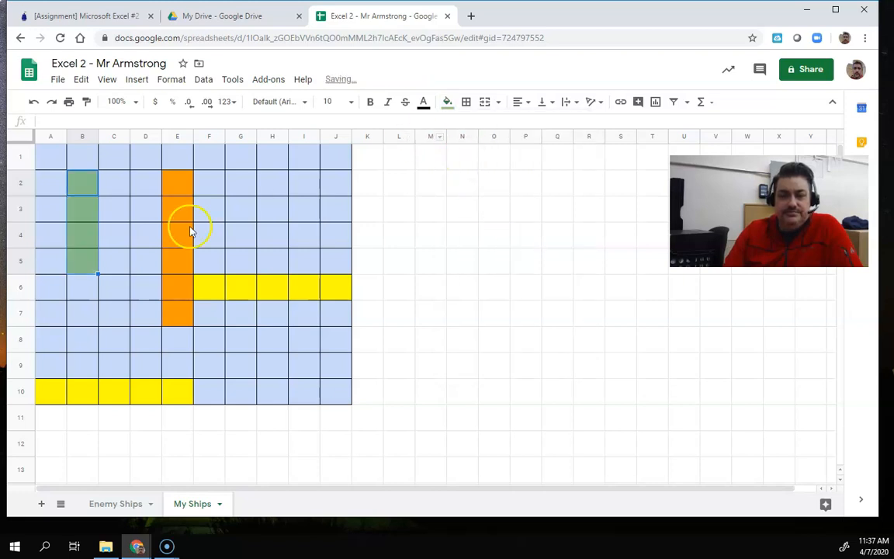
Add the second four-square destroyer by filling G1:J1 on the My Ships sheet with light green.
drag(311, 179, 303, 253)
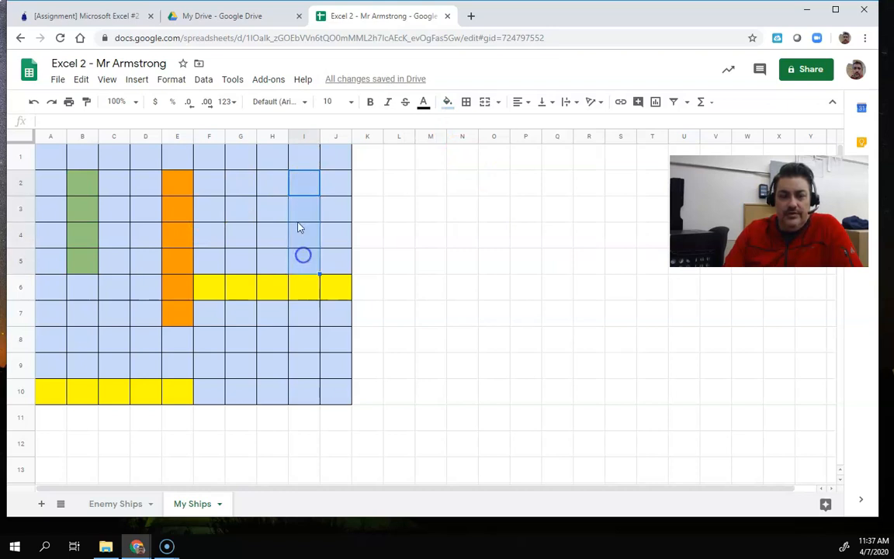
drag(237, 155, 330, 165)
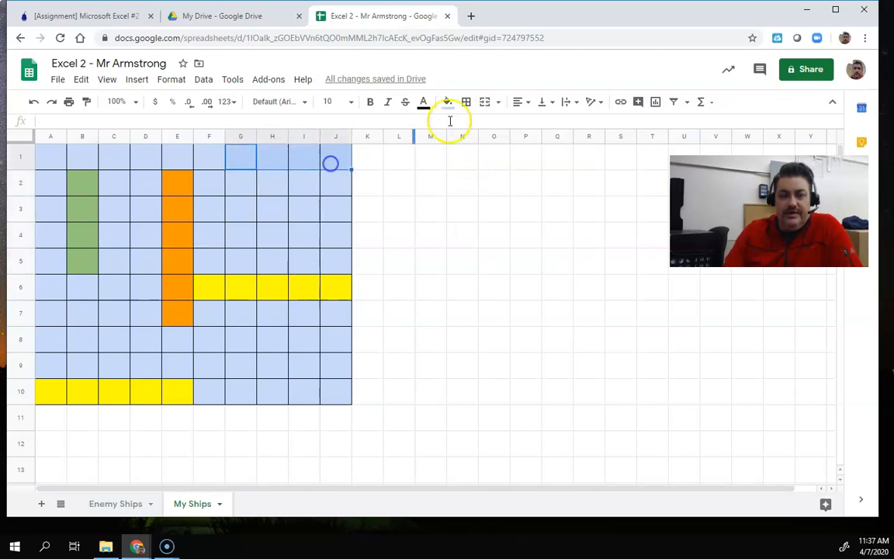
click(447, 102)
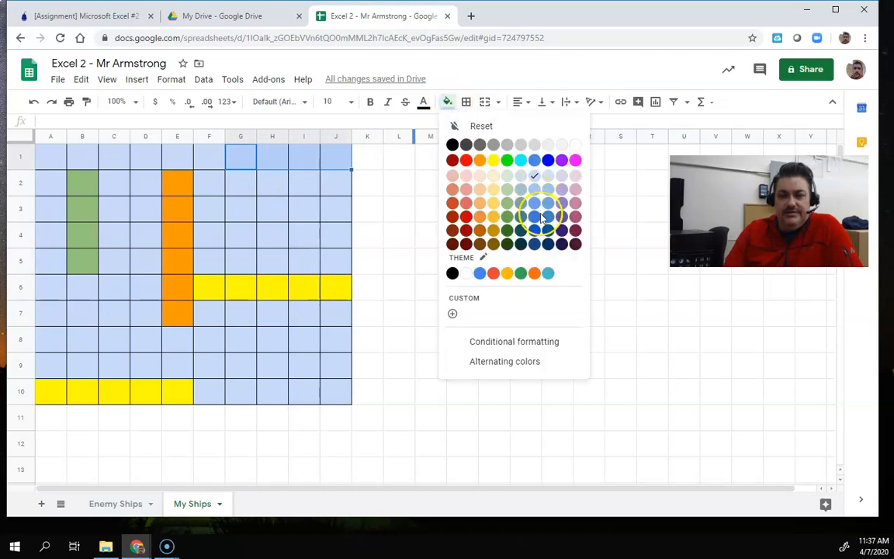
click(508, 204)
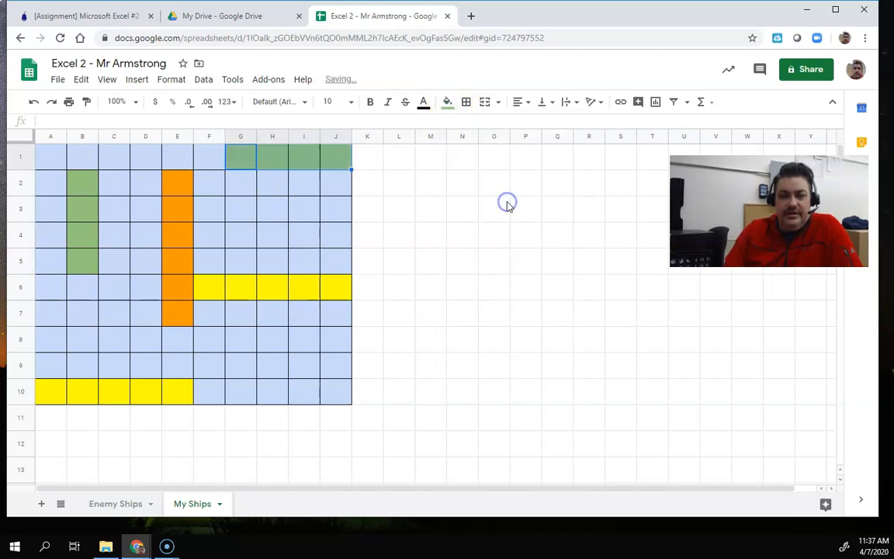
Check the submarine entry in the assignment's ship key, and fill G3:I3 on the My Ships sheet with light grey.
click(109, 17)
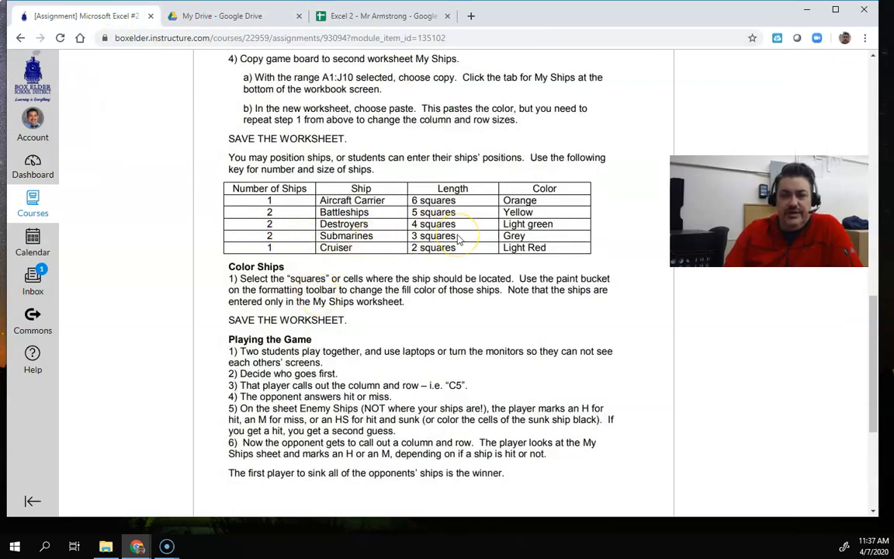
click(363, 19)
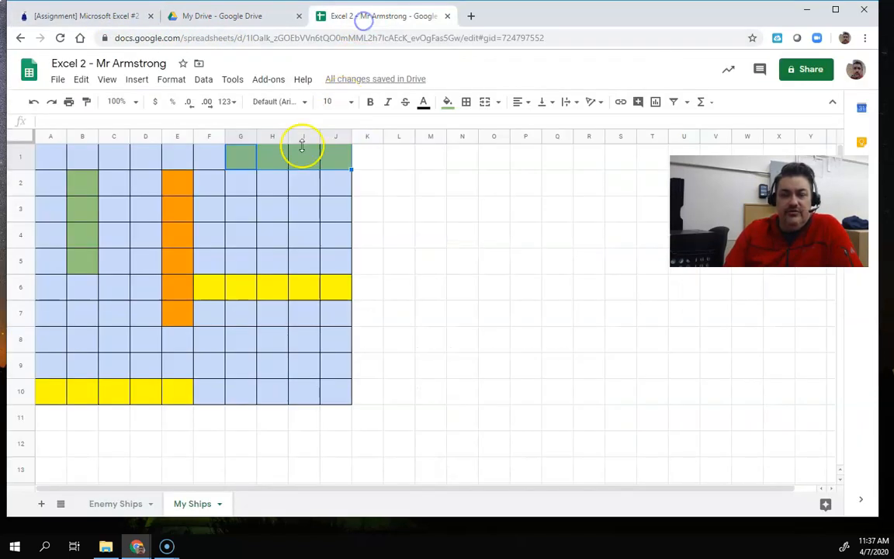
drag(240, 207, 301, 211)
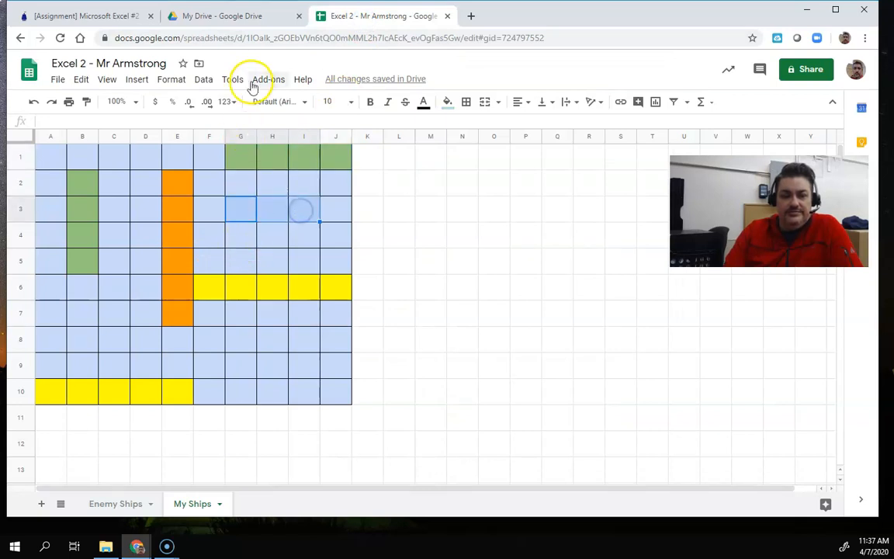
click(445, 103)
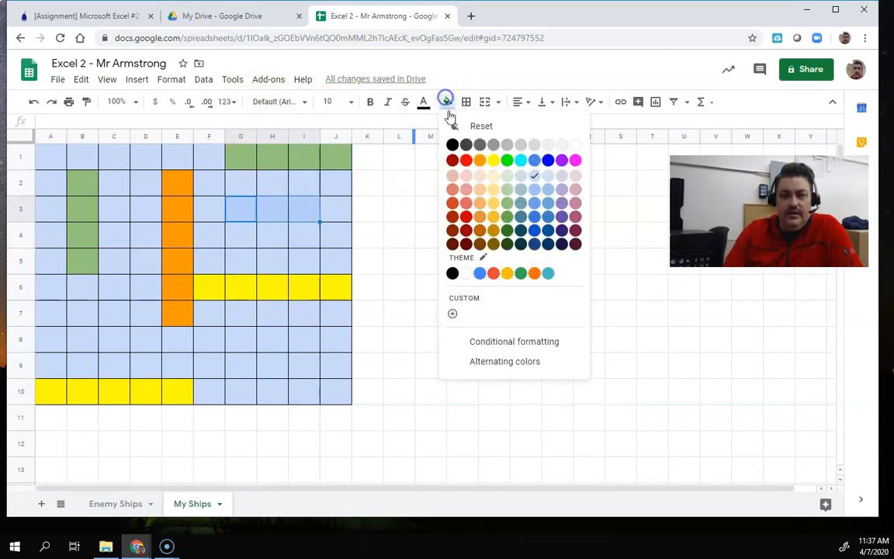
click(529, 147)
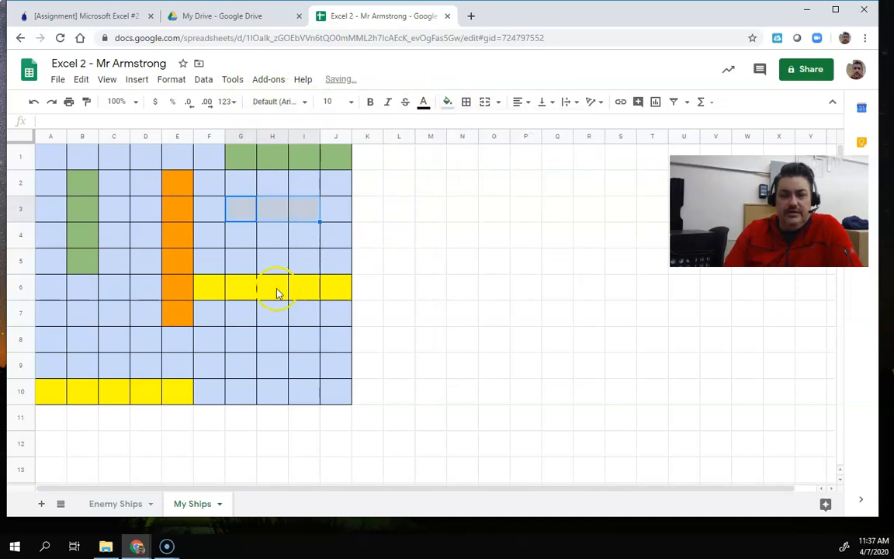
Add the second three-square submarine by filling G8:I8 on the My Ships sheet with light grey.
click(258, 334)
drag(245, 349, 301, 347)
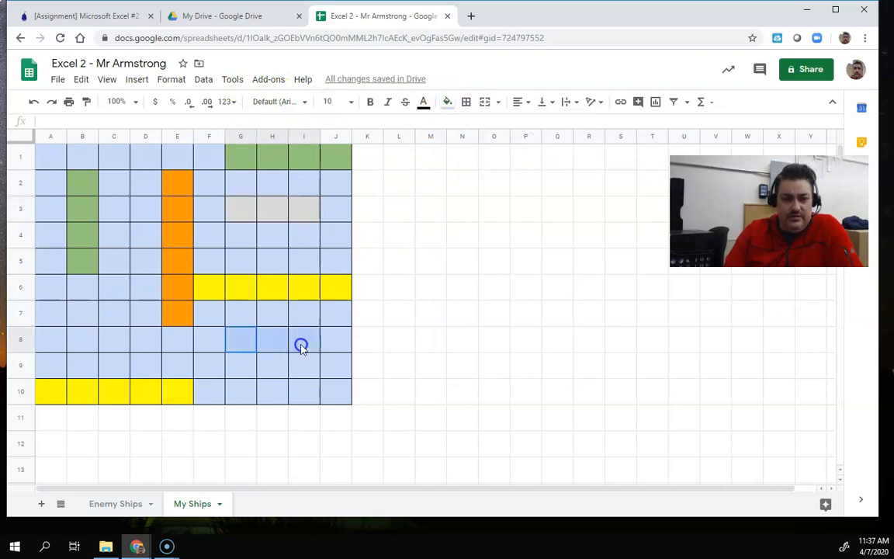
click(448, 102)
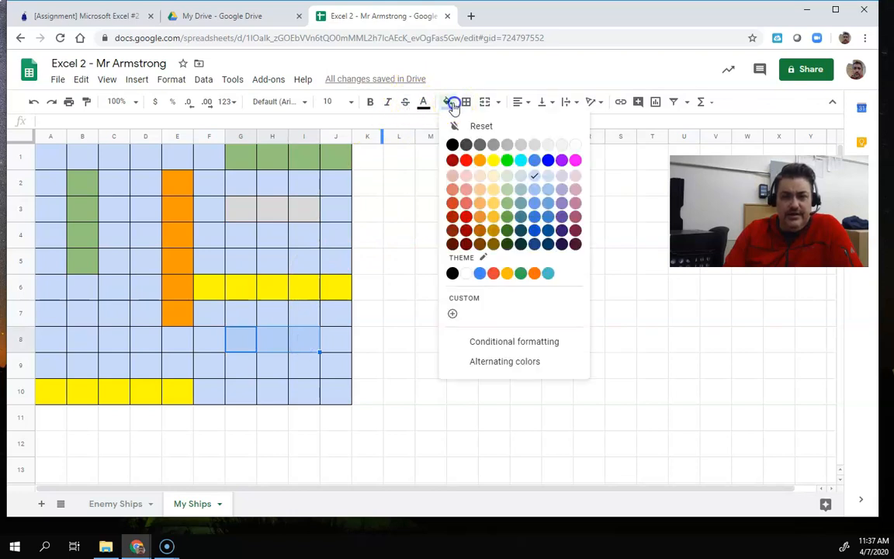
click(533, 147)
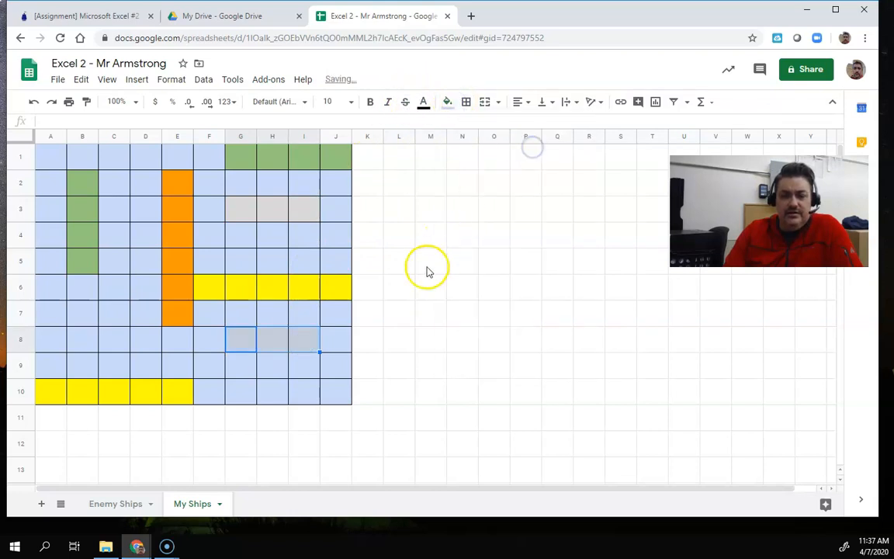
click(425, 268)
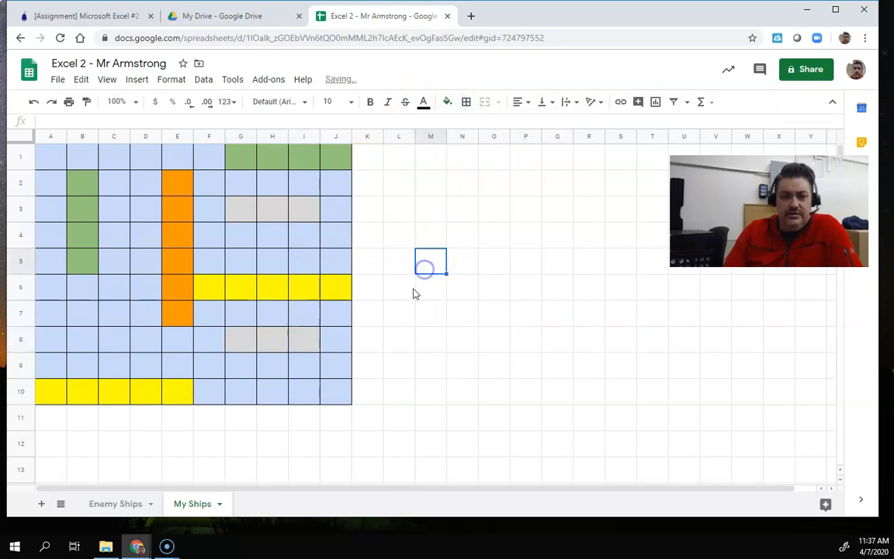
Check the cruiser entry in the assignment's ship key, and fill B7:C7 on the My Ships sheet with light red.
click(228, 21)
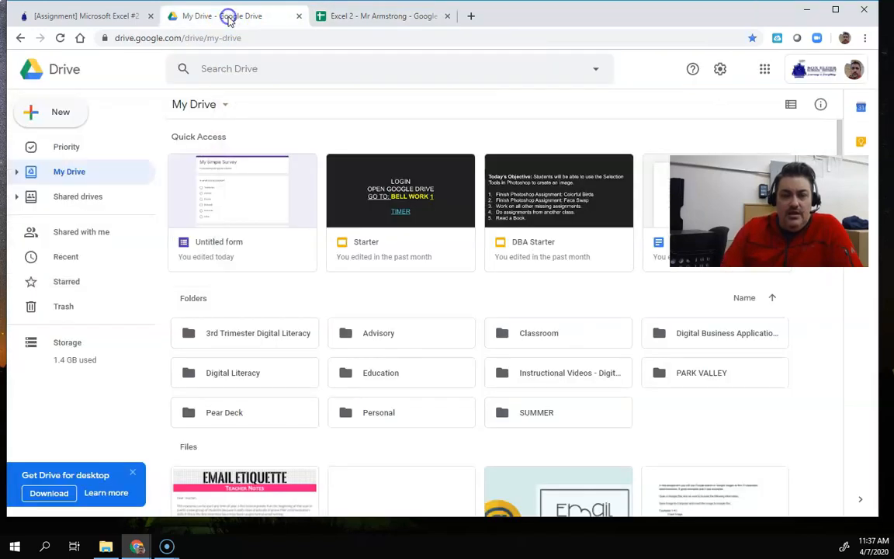
click(76, 12)
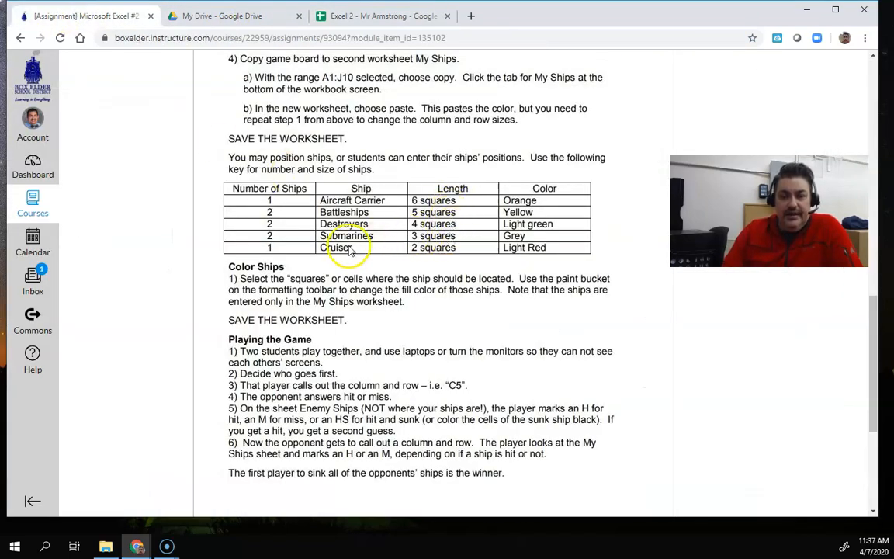
click(320, 22)
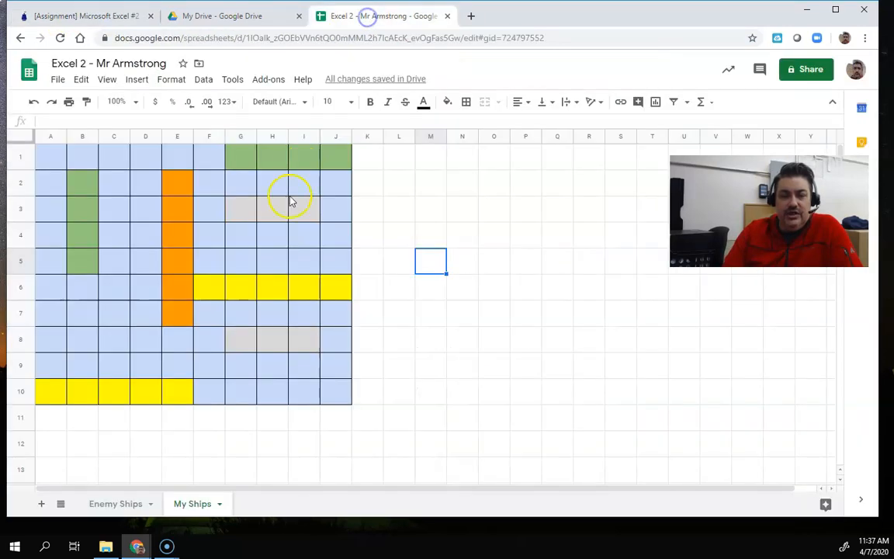
click(96, 312)
drag(97, 314, 109, 314)
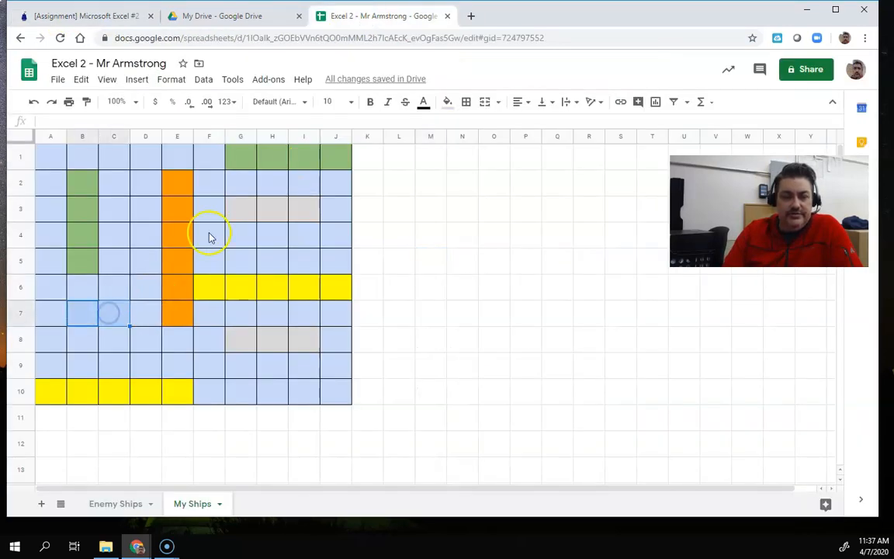
click(449, 102)
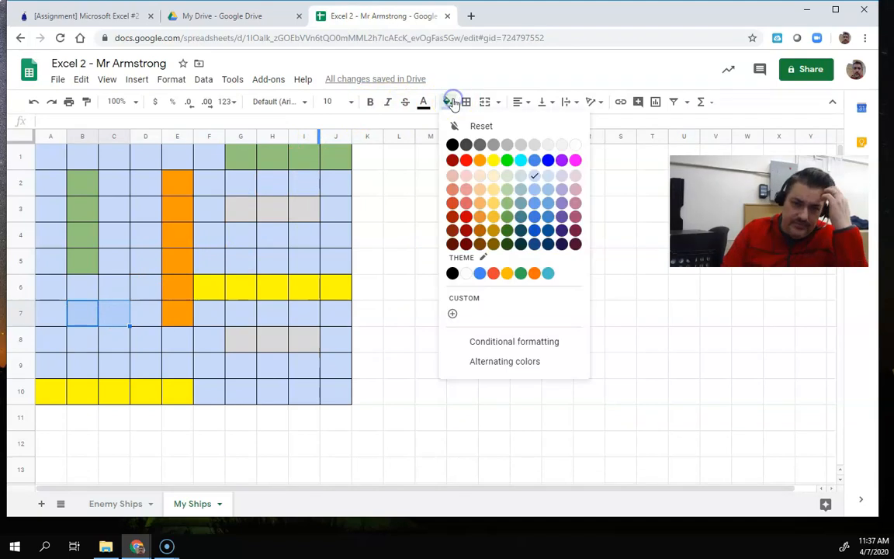
click(465, 204)
click(464, 208)
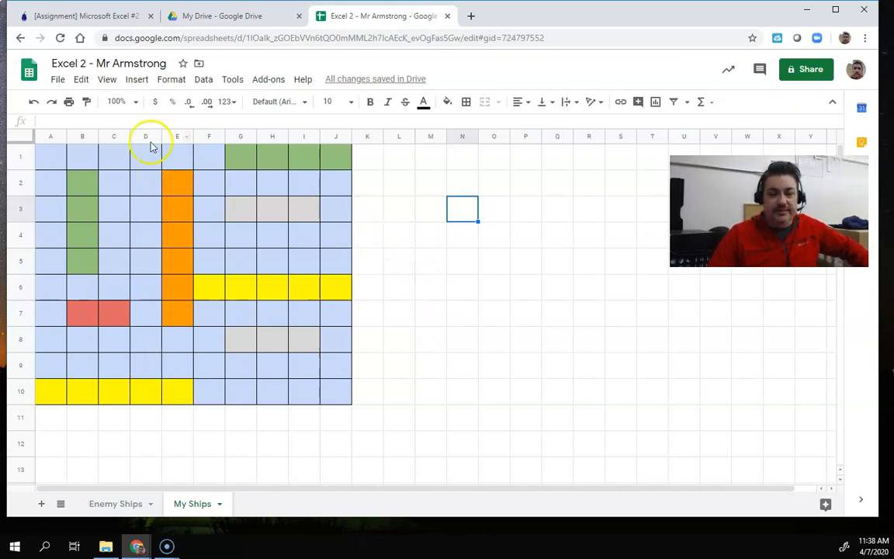
Review the finished boards on the Enemy Ships and My Ships sheets.
click(115, 502)
click(193, 503)
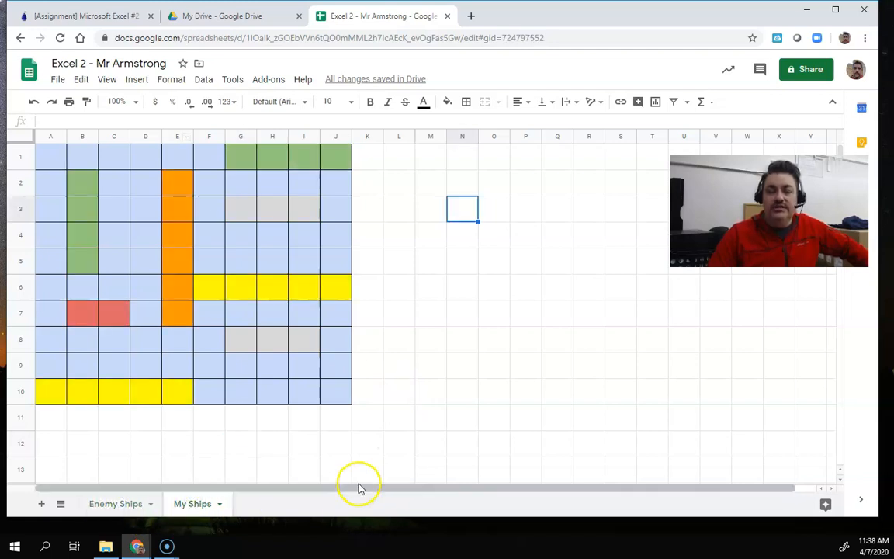
click(350, 419)
click(379, 419)
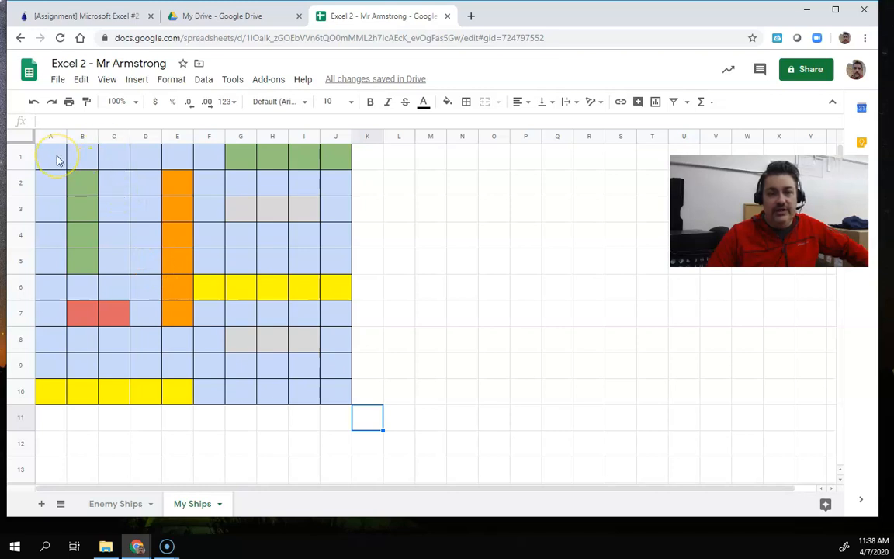
drag(55, 160, 338, 393)
click(295, 439)
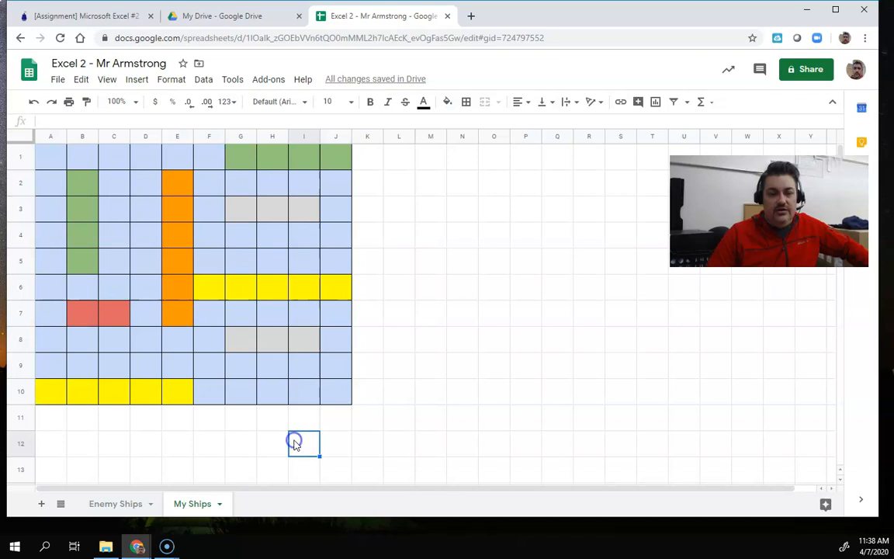
click(130, 504)
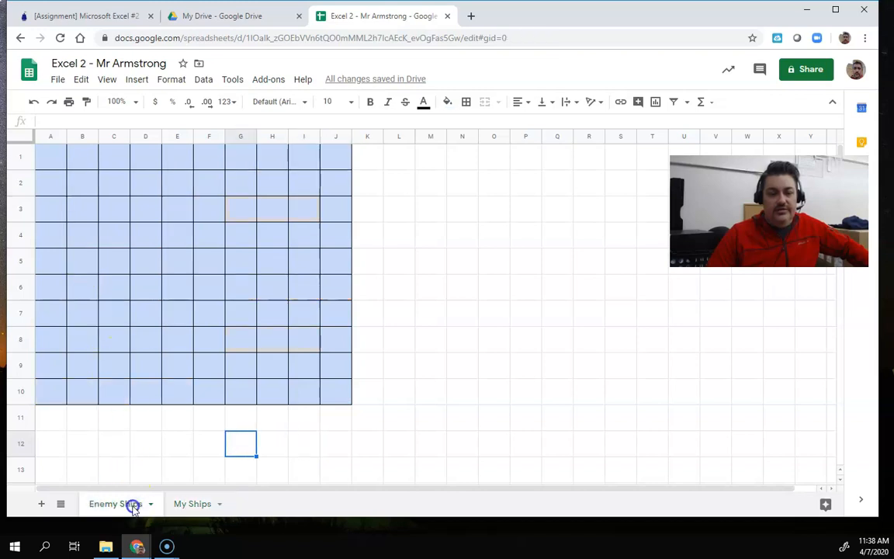
click(186, 503)
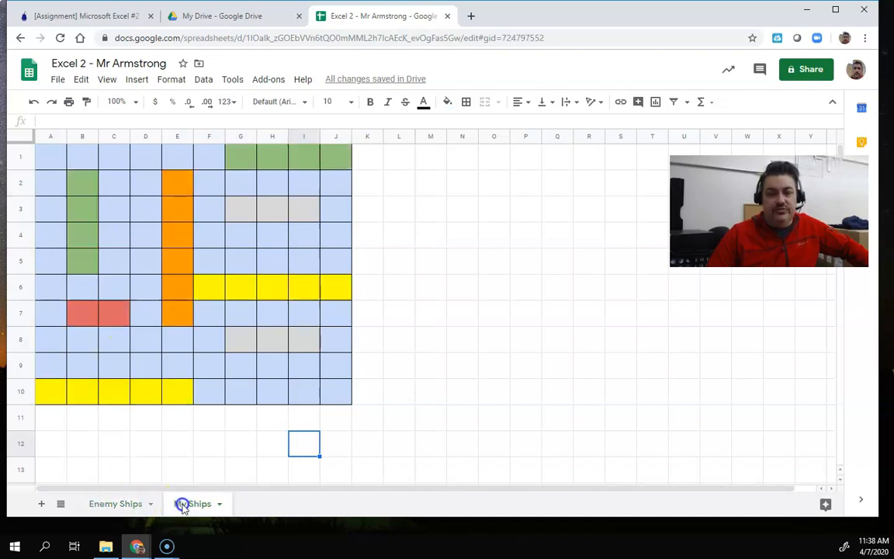
Center the contents of A1:J10 on the My Ships sheet horizontally and vertically, and set their font size to 18.
drag(44, 159, 334, 390)
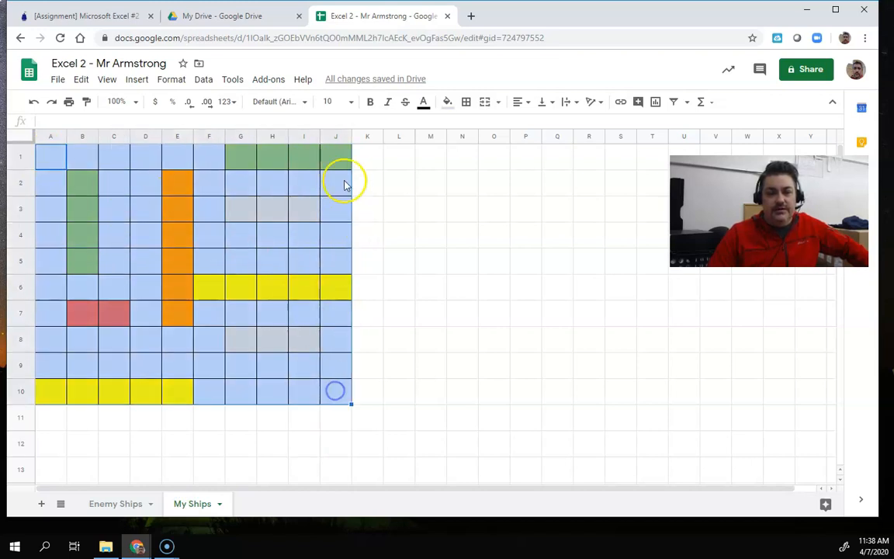
click(522, 102)
click(535, 121)
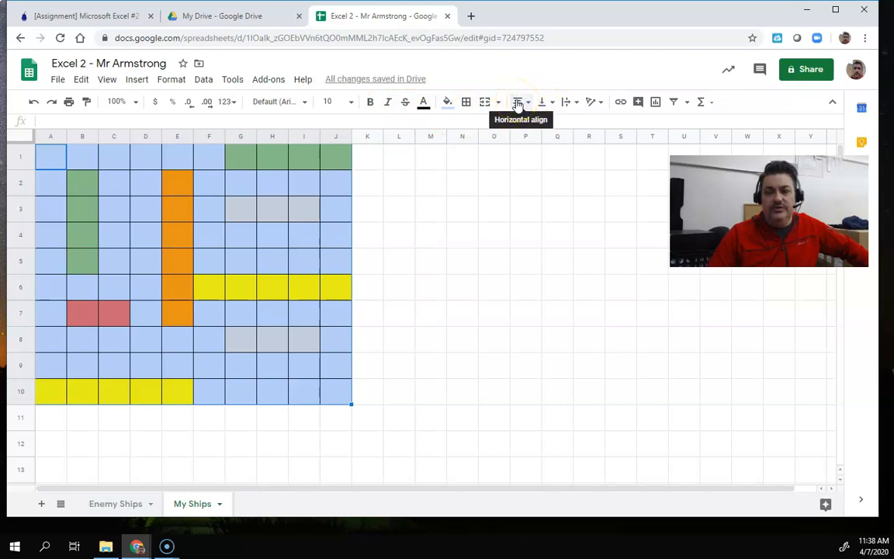
click(542, 102)
click(558, 125)
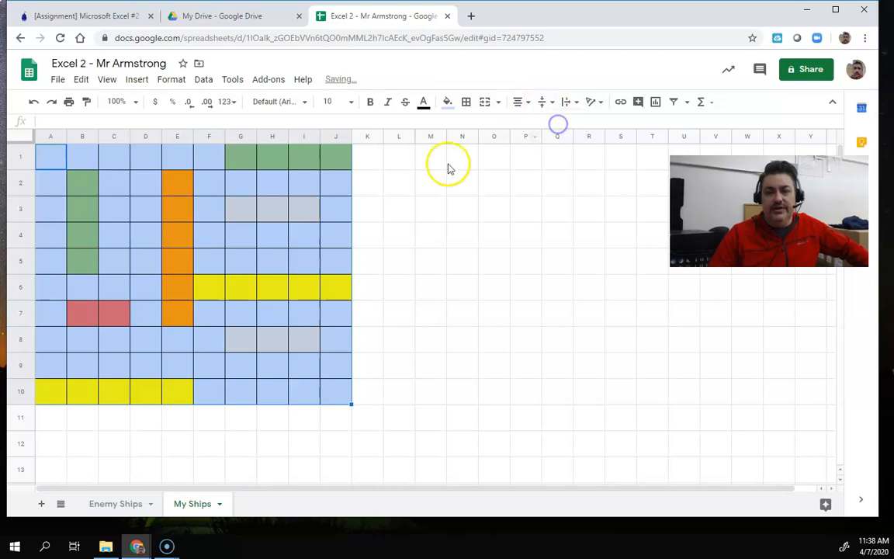
click(352, 104)
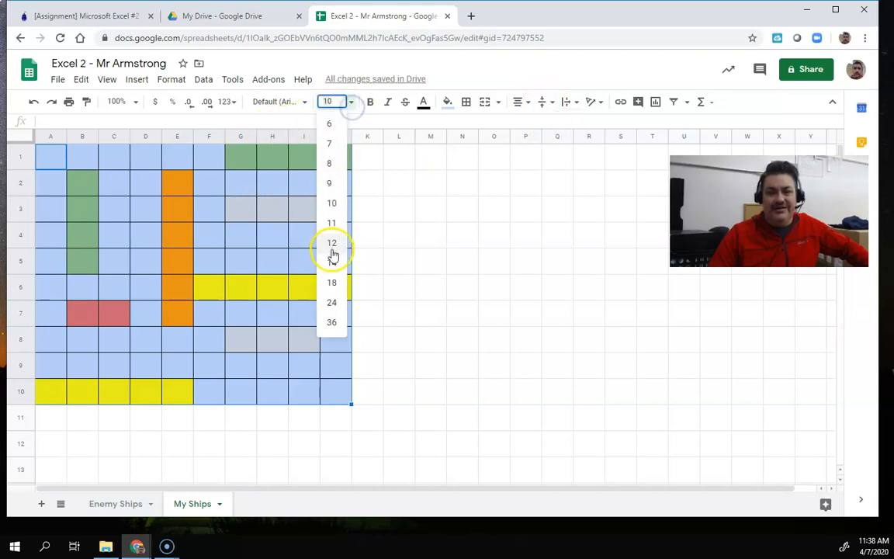
click(336, 282)
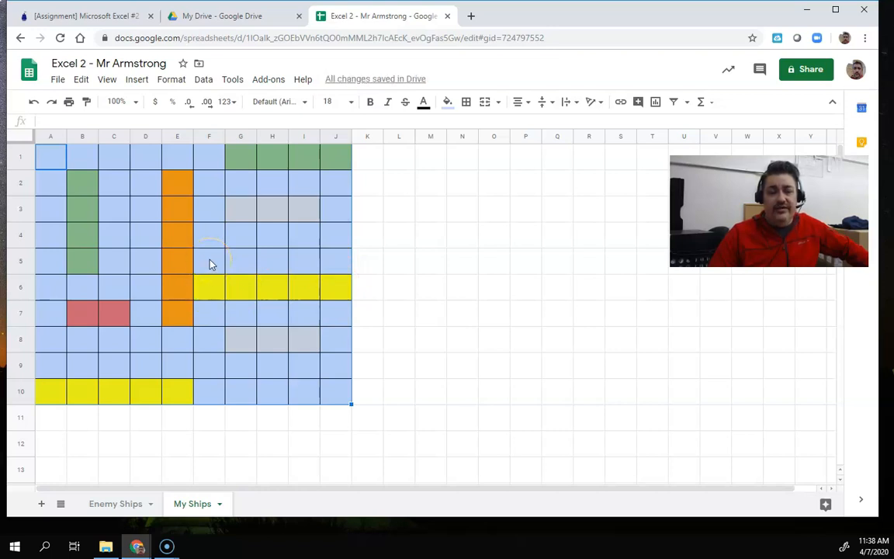
Mark a miss with O in F5 and a hit with X in E6 on the My Ships sheet.
click(210, 262)
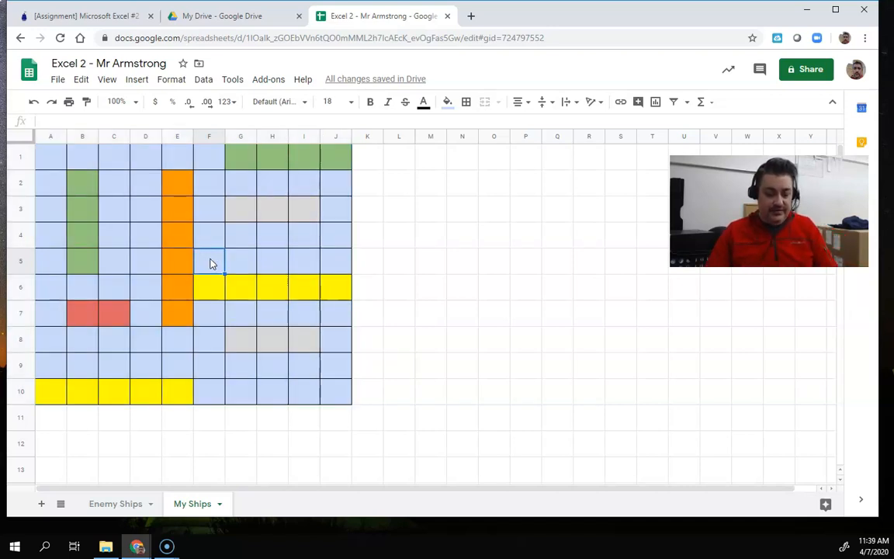
text(O)
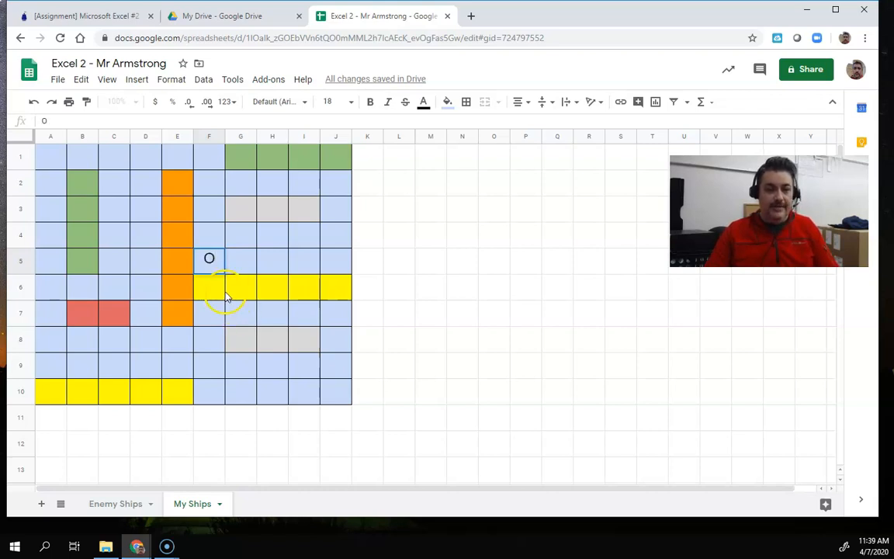
click(178, 293)
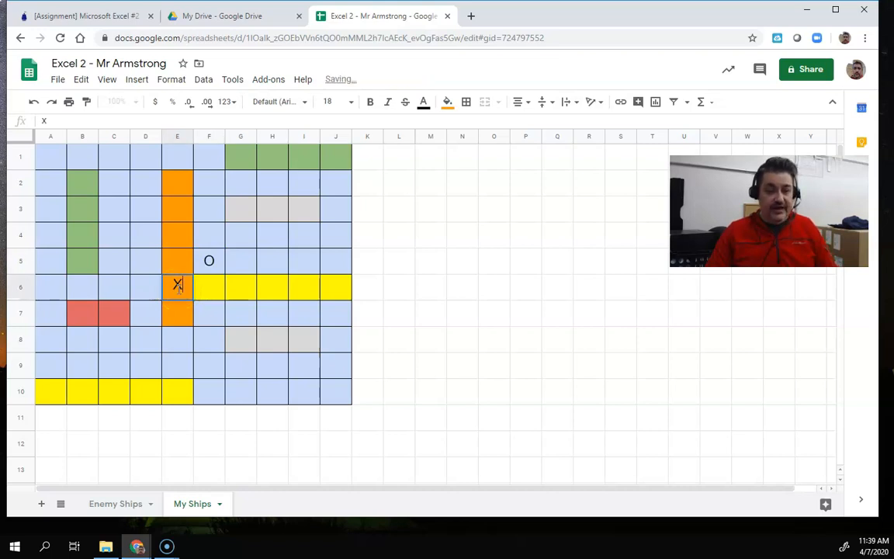
click(367, 293)
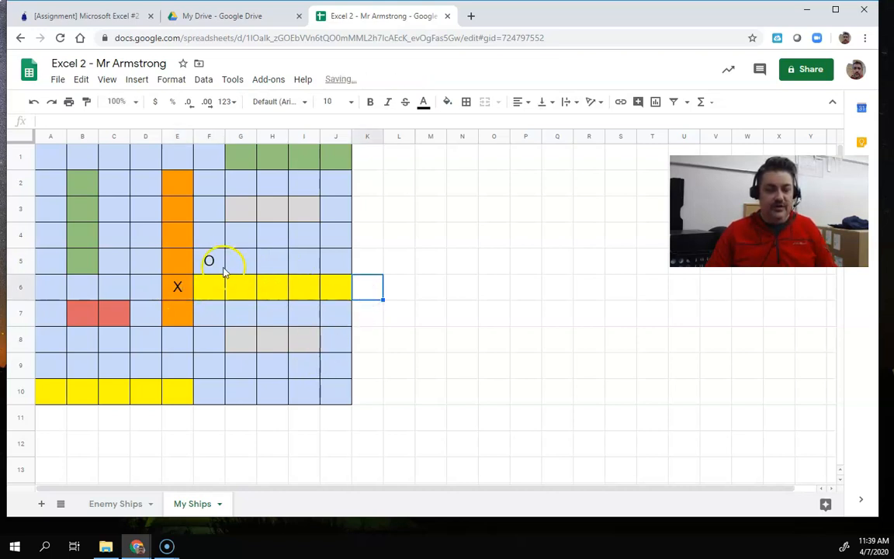
Mark cell F2 on the Enemy Ships sheet with X.
click(114, 501)
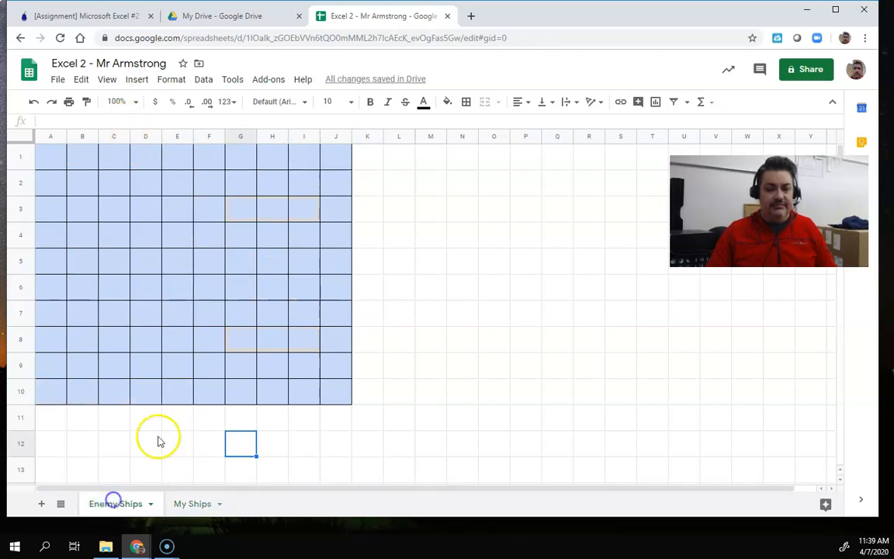
click(210, 190)
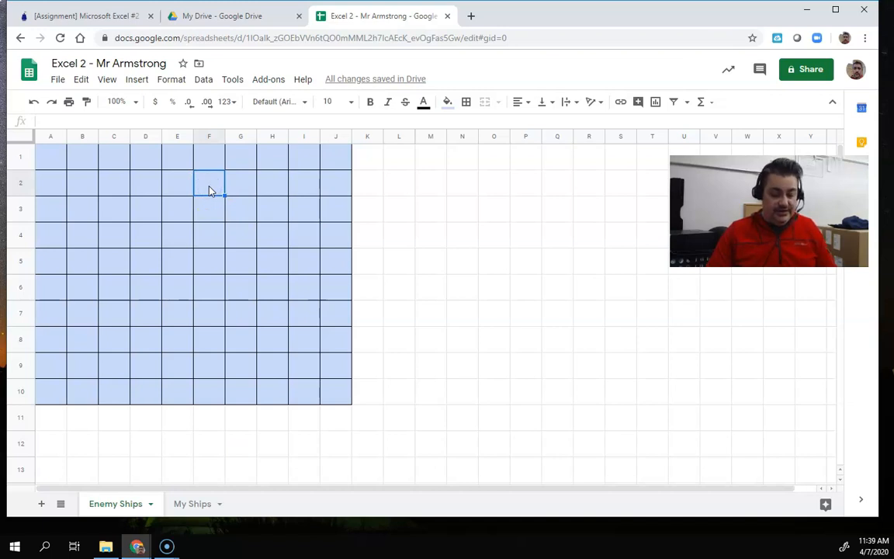
text(X)
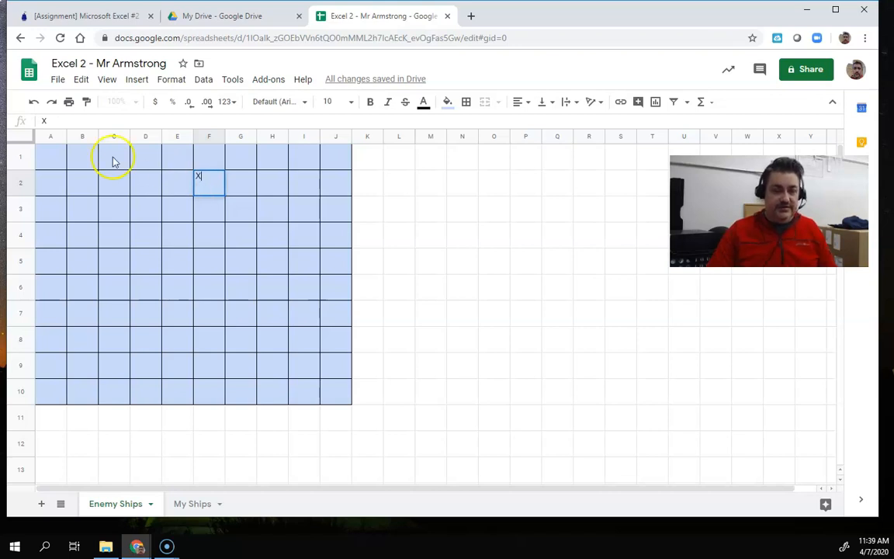
click(226, 185)
Center the contents of A1:J10 on the Enemy Ships sheet horizontally and vertically, and set their font size to 18.
drag(54, 161, 335, 388)
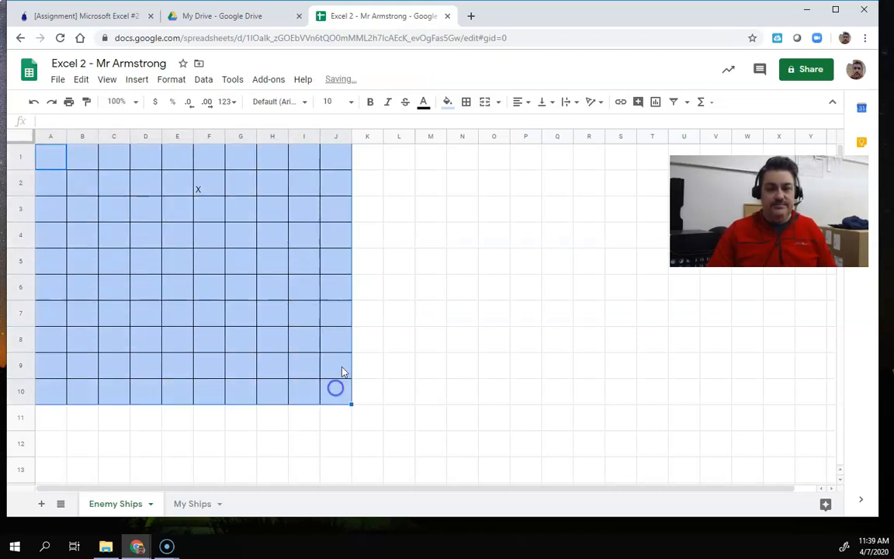
click(526, 103)
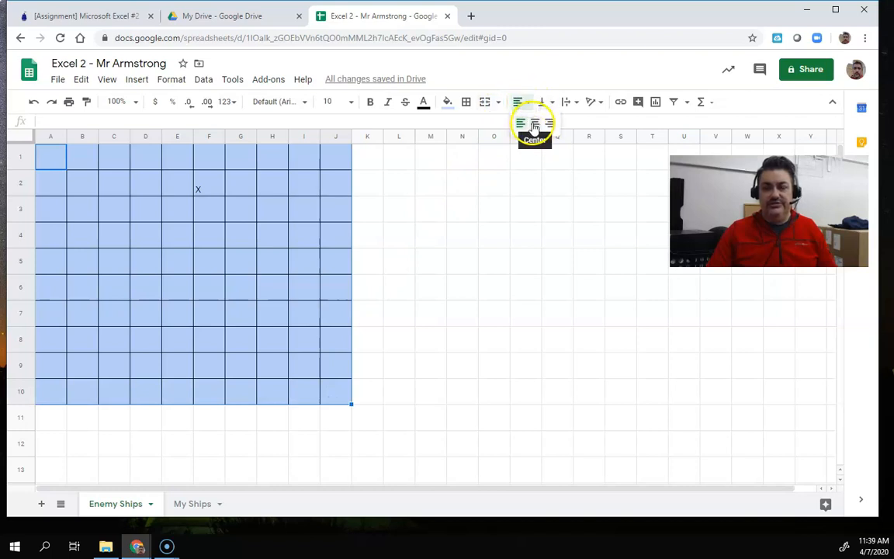
click(534, 124)
click(553, 106)
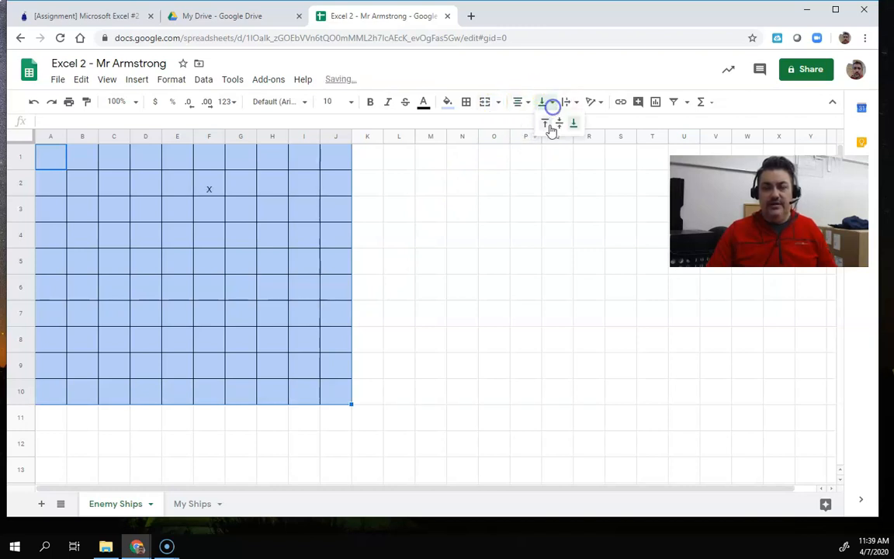
click(557, 123)
click(349, 102)
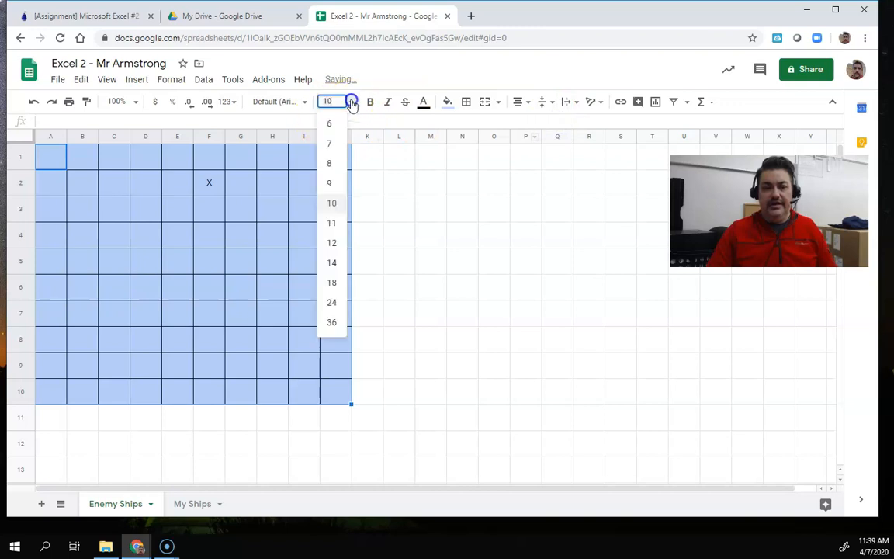
click(328, 283)
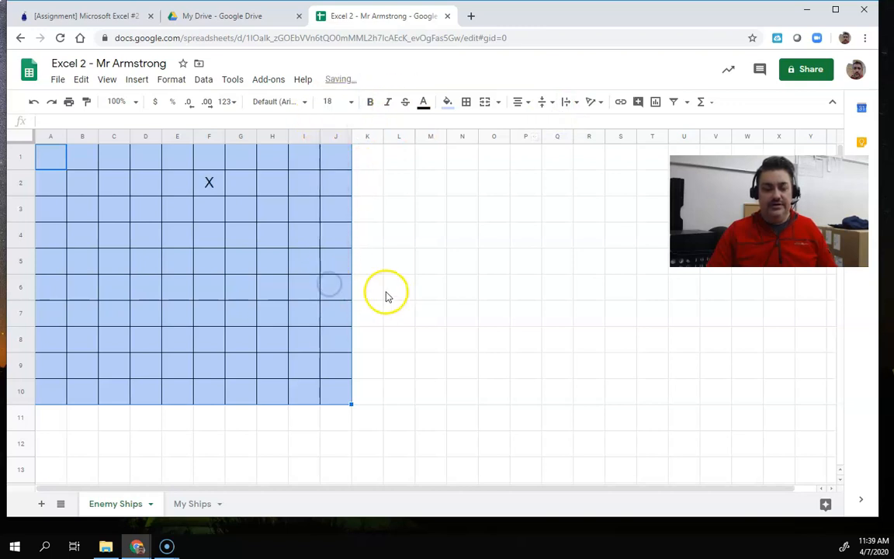
Mark a miss with O in cell H4 on the Enemy Ships sheet.
click(209, 184)
click(220, 221)
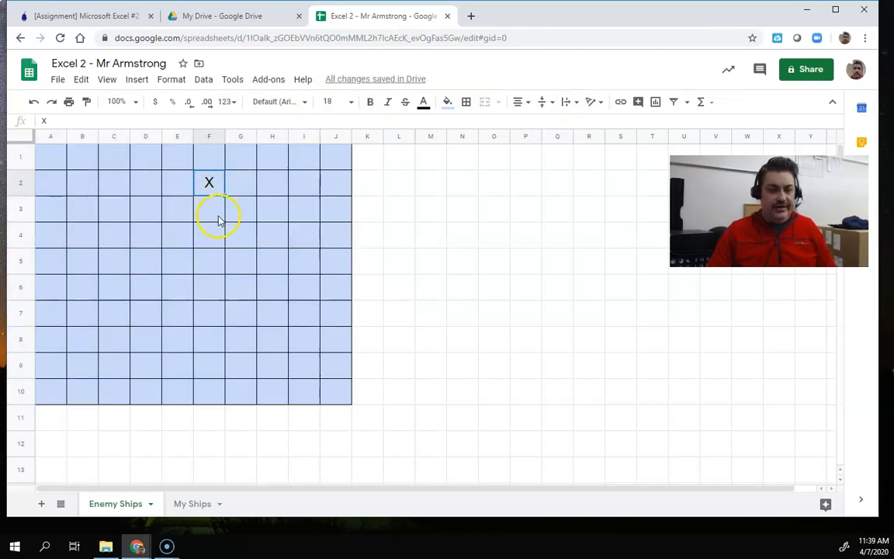
click(270, 239)
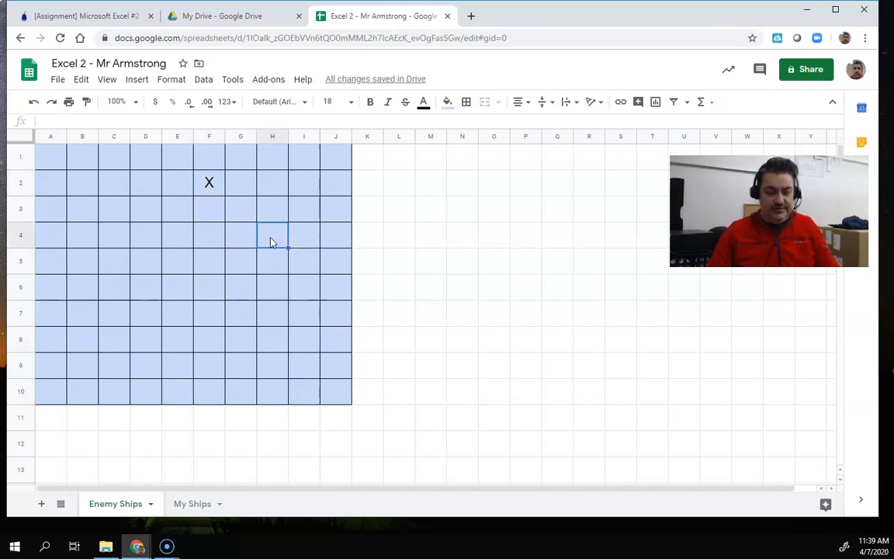
text(O)
click(397, 278)
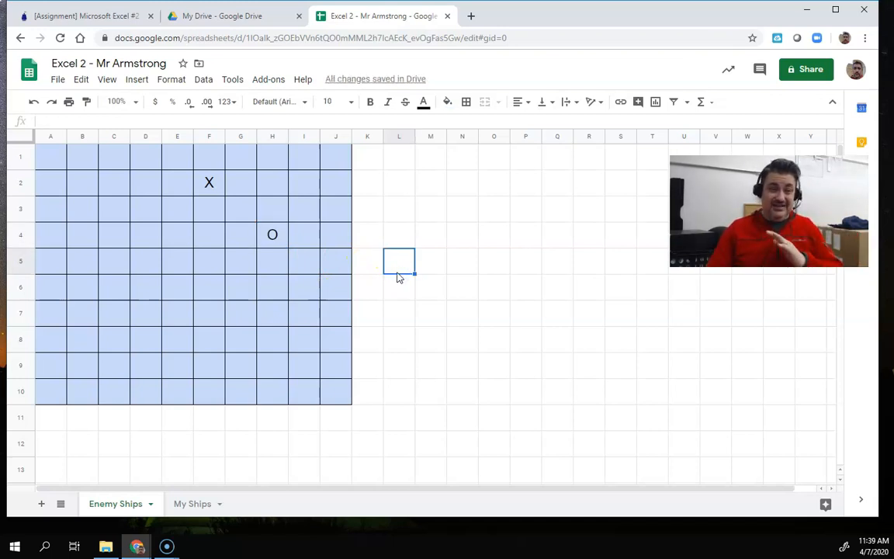
click(403, 253)
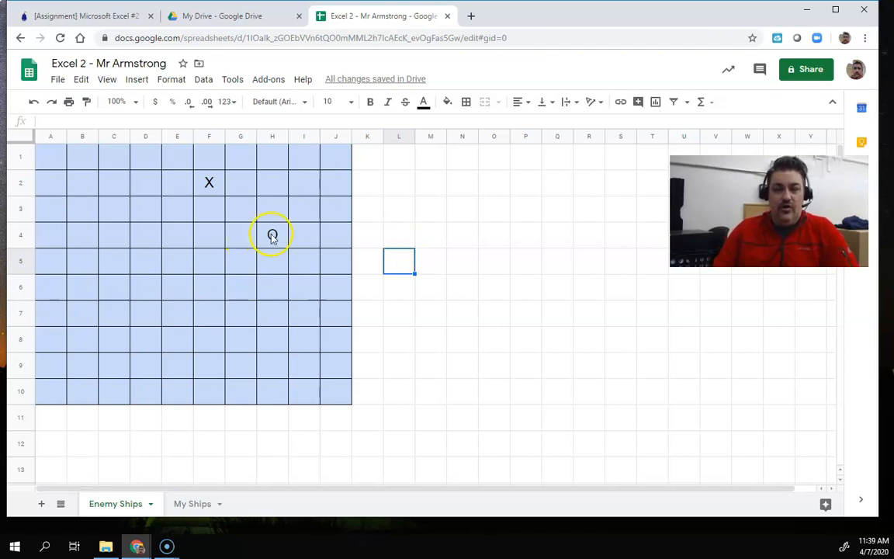
Color-code sample shots on the Enemy Ships sheet by filling C6 with white and G8 with red.
click(113, 290)
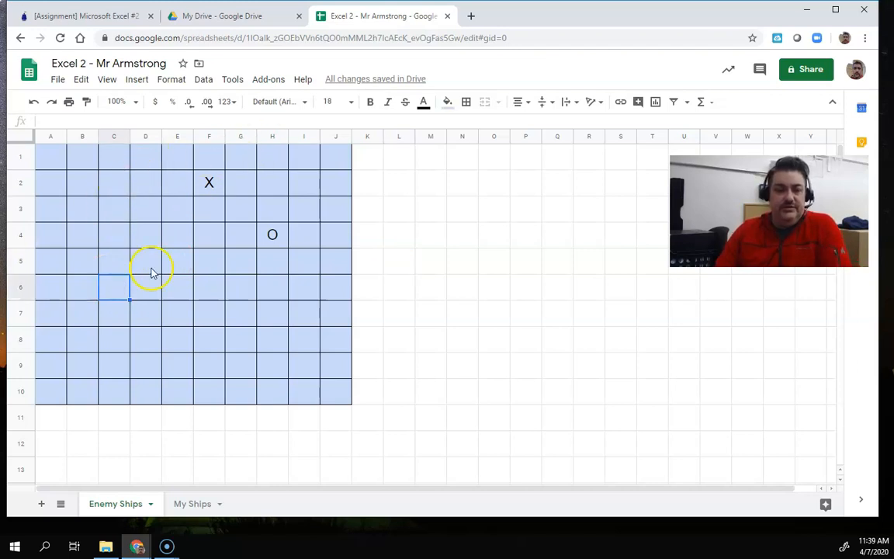
click(448, 104)
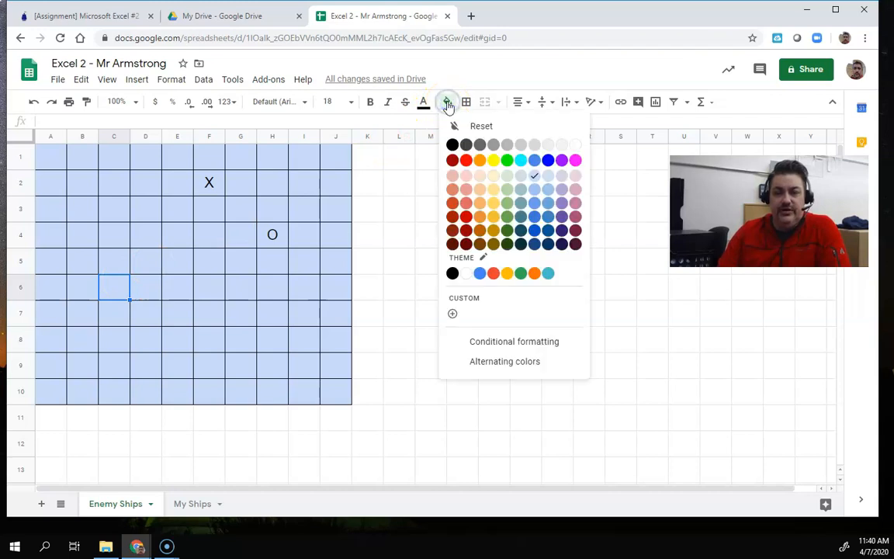
click(575, 146)
click(236, 339)
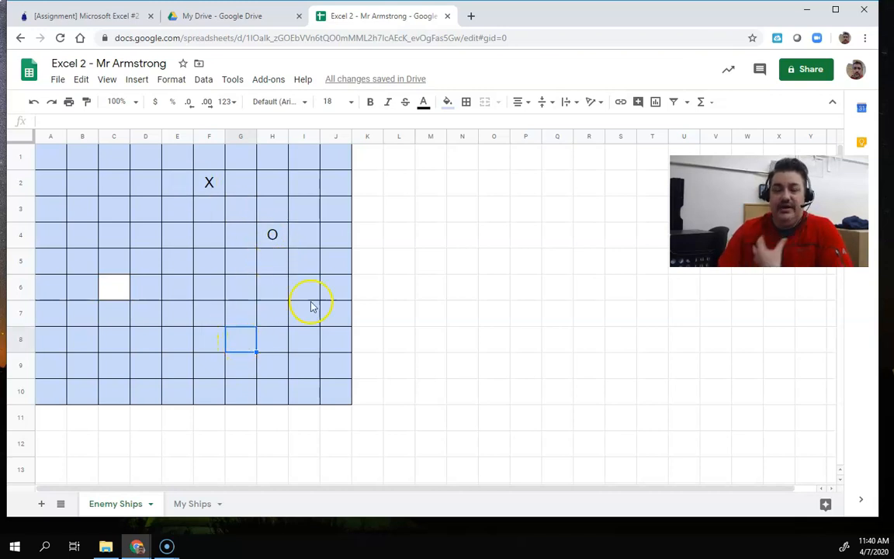
click(446, 104)
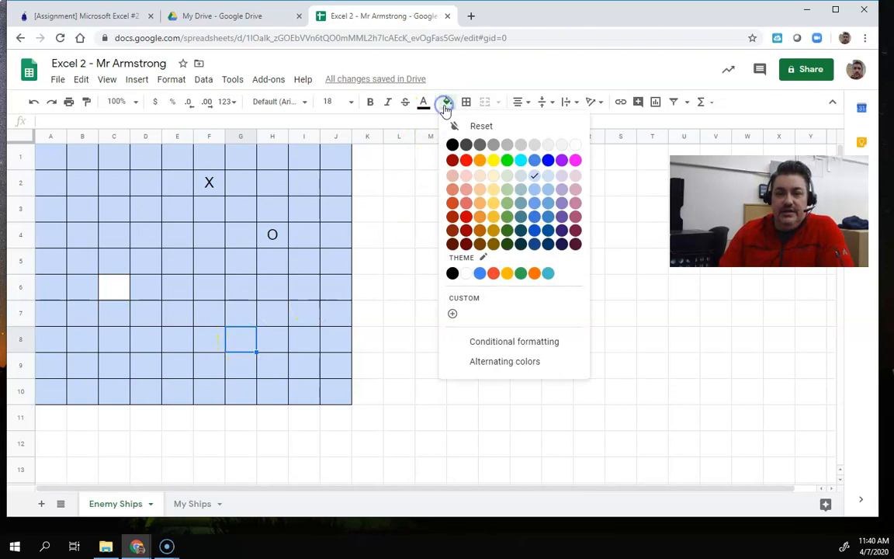
click(465, 162)
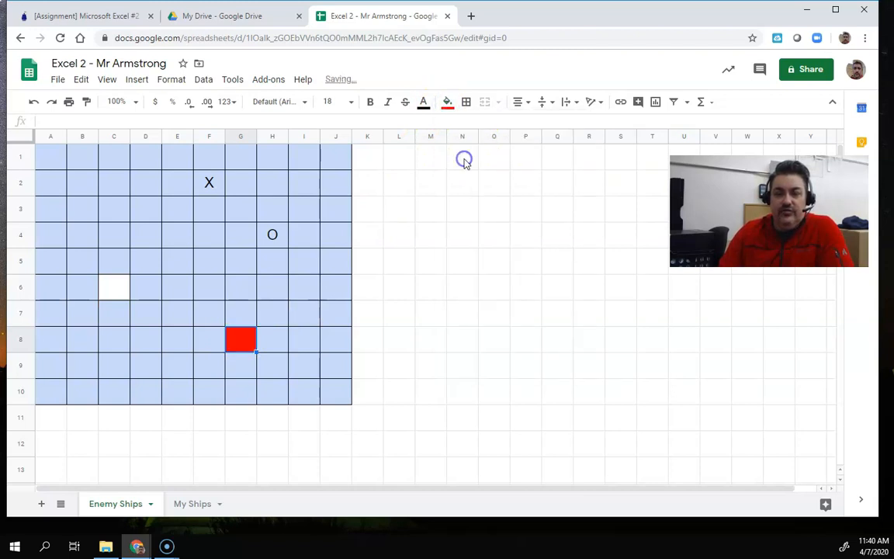
click(322, 316)
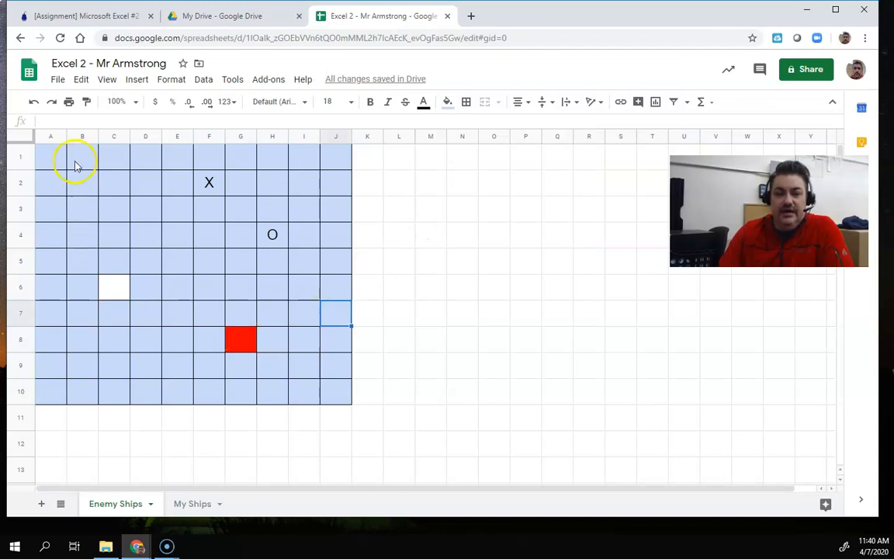
Restore the light blue fill across A1:J10 on the Enemy Ships sheet.
drag(54, 155, 326, 386)
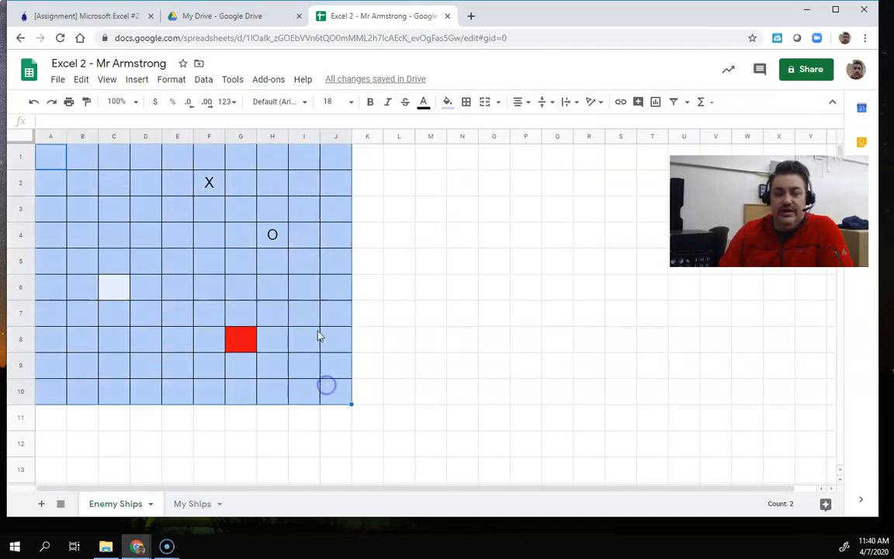
click(449, 103)
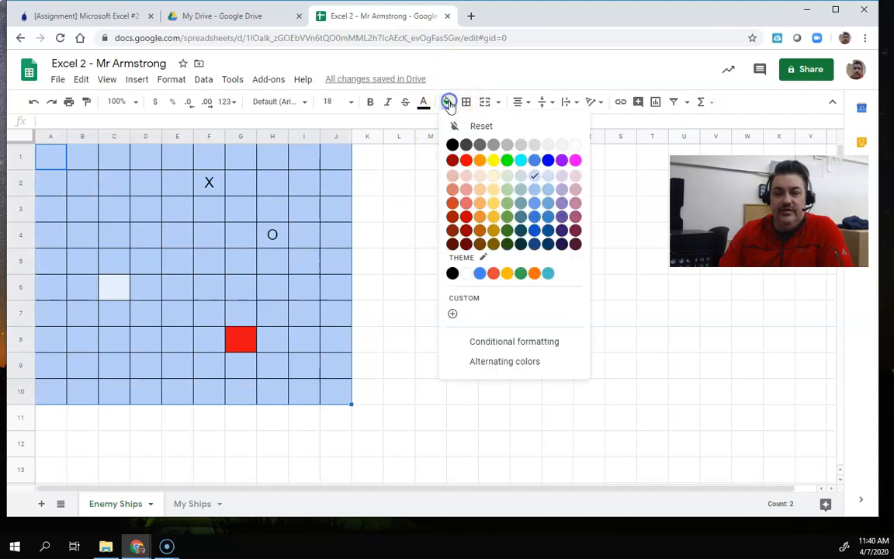
click(537, 179)
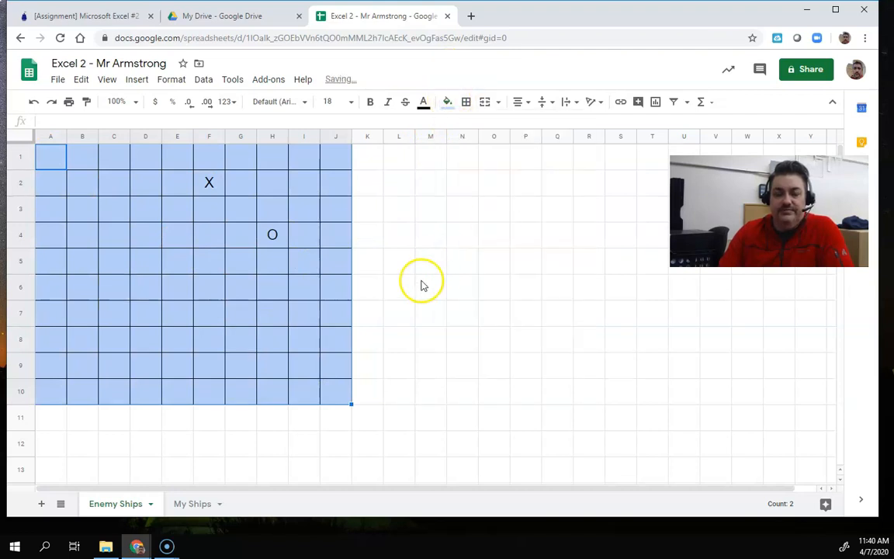
Delete the O in H4 and the X in F2 from the Enemy Ships sheet.
click(273, 235)
key(Delete)
click(211, 183)
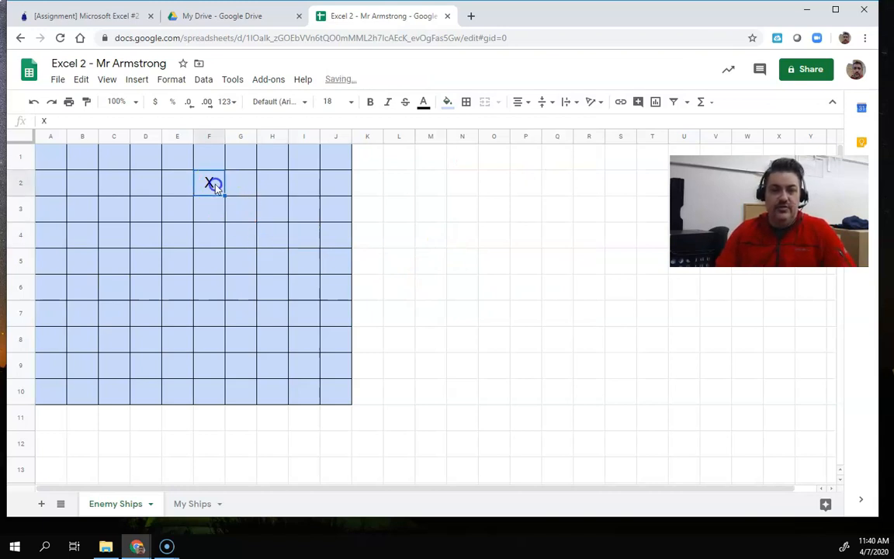
key(Delete)
click(448, 261)
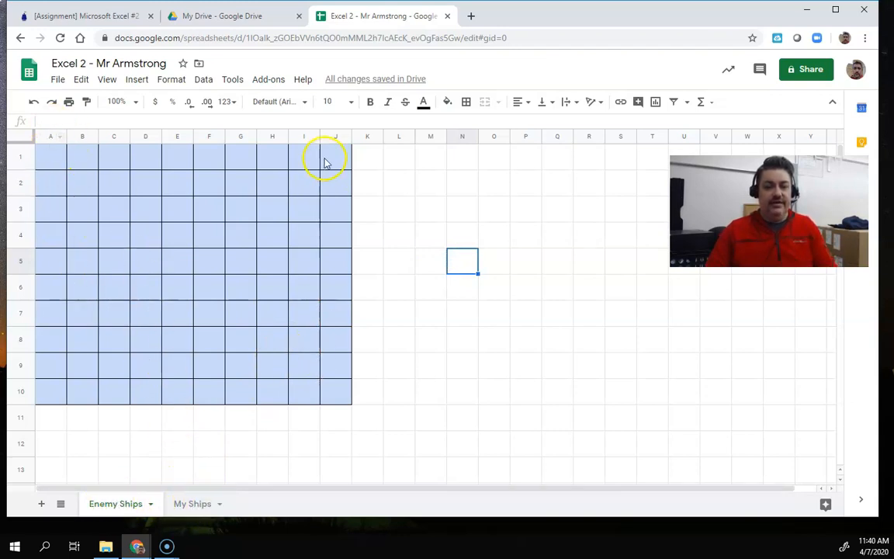
Clear the O in F5 and the X in E6 from the My Ships sheet.
click(190, 505)
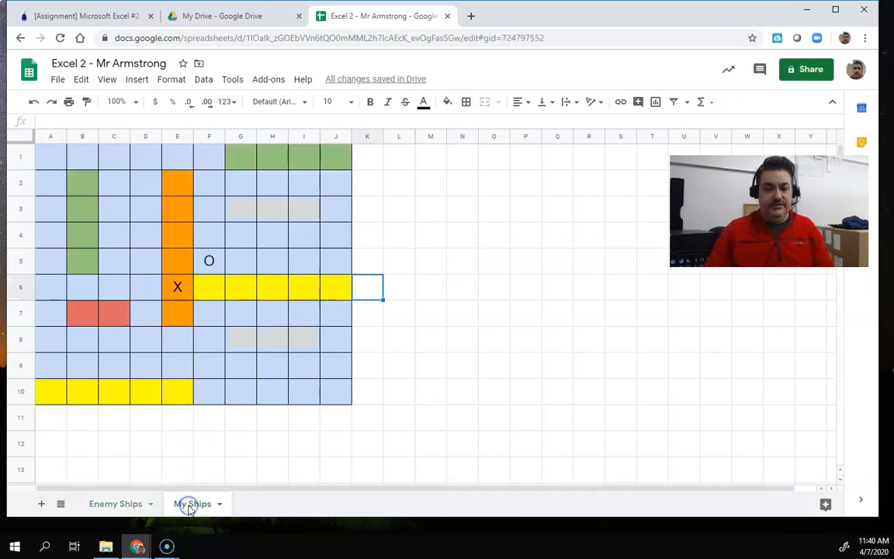
click(176, 286)
key(Delete)
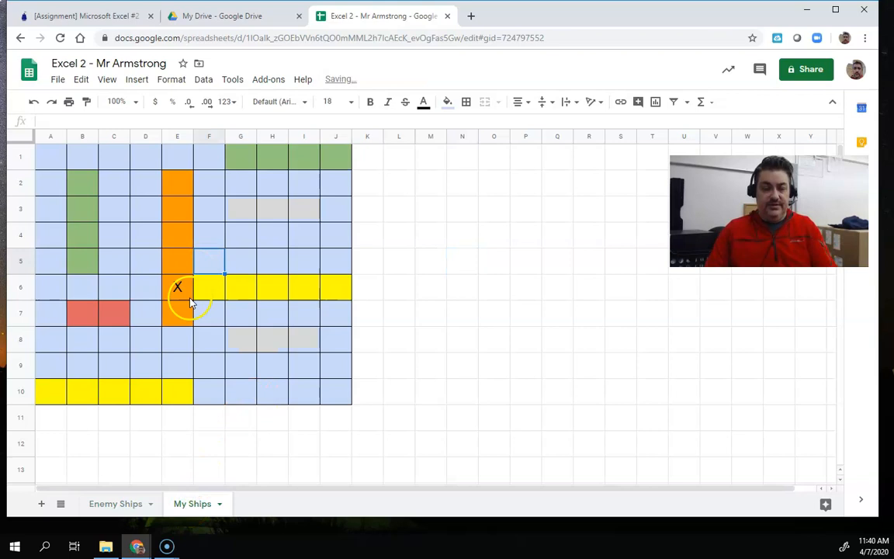
click(374, 293)
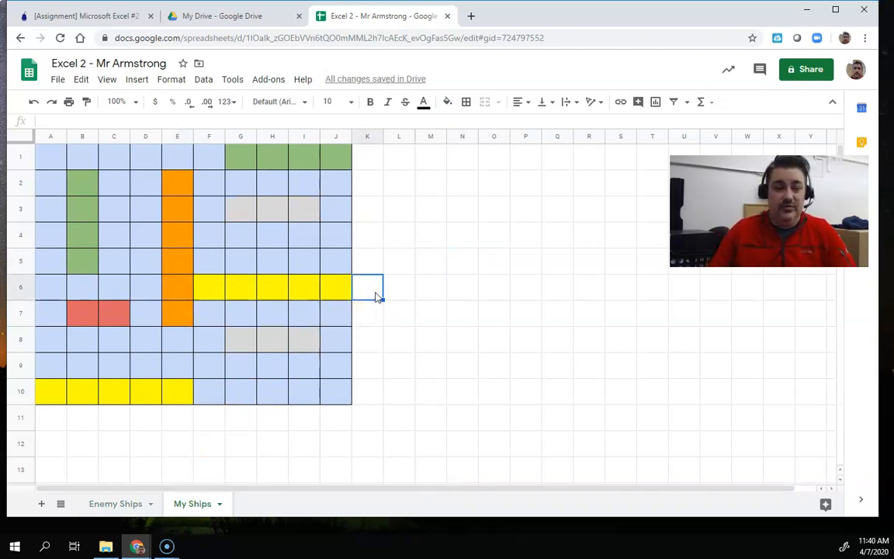
click(45, 155)
mouse_move(58, 157)
mouse_down()
mouse_move(285, 174)
mouse_move(326, 167)
mouse_up()
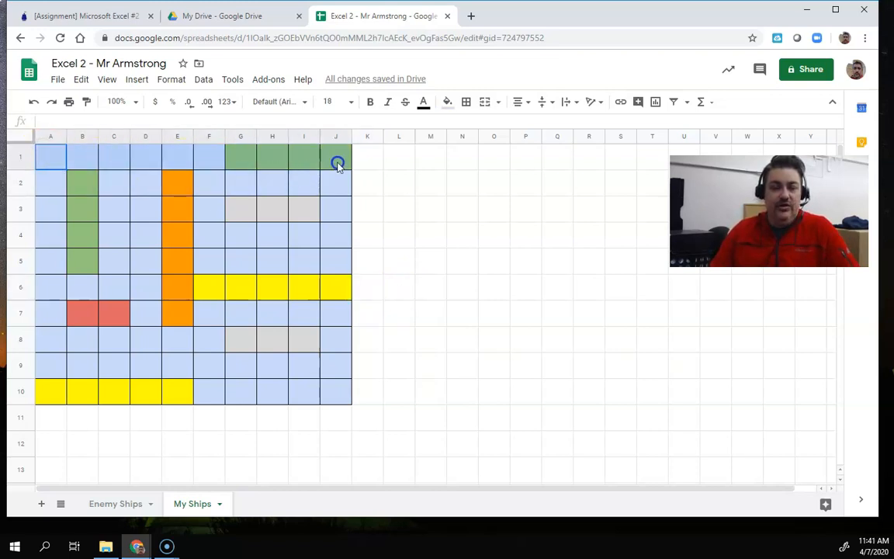
click(338, 167)
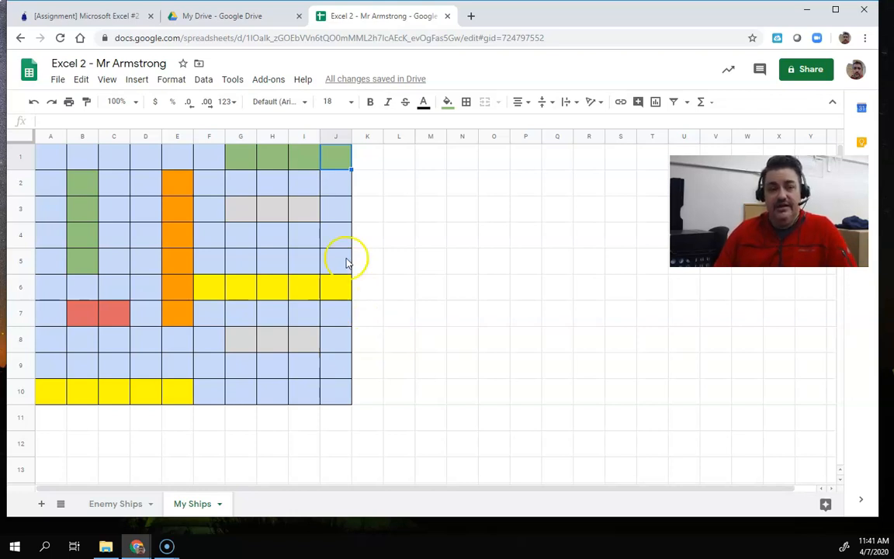
Switch back to the assignment page and look over its instructions for the game board and ships.
click(85, 16)
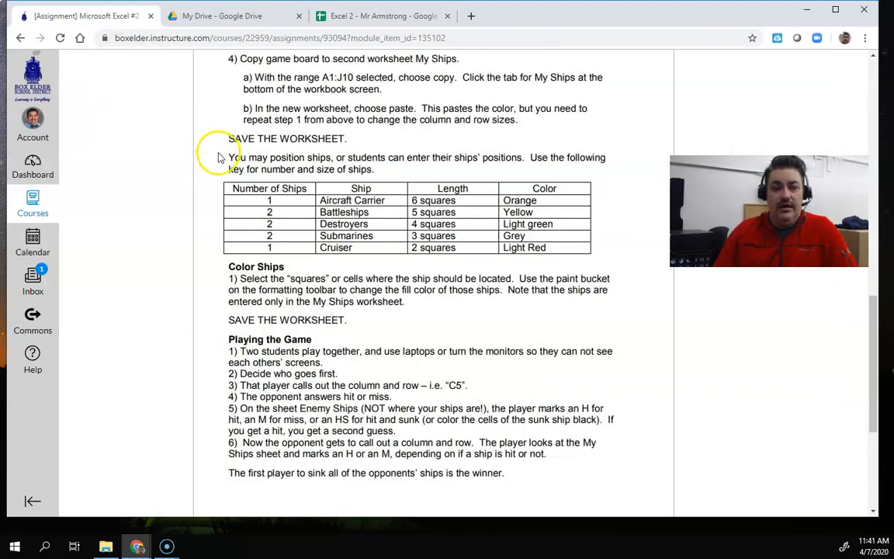
scroll(218, 159, up, 1)
scroll(218, 158, up, 1)
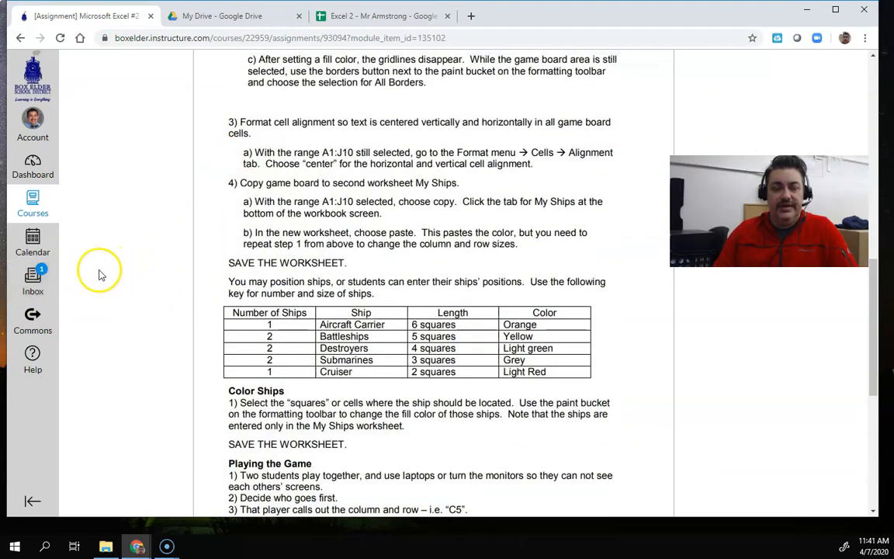